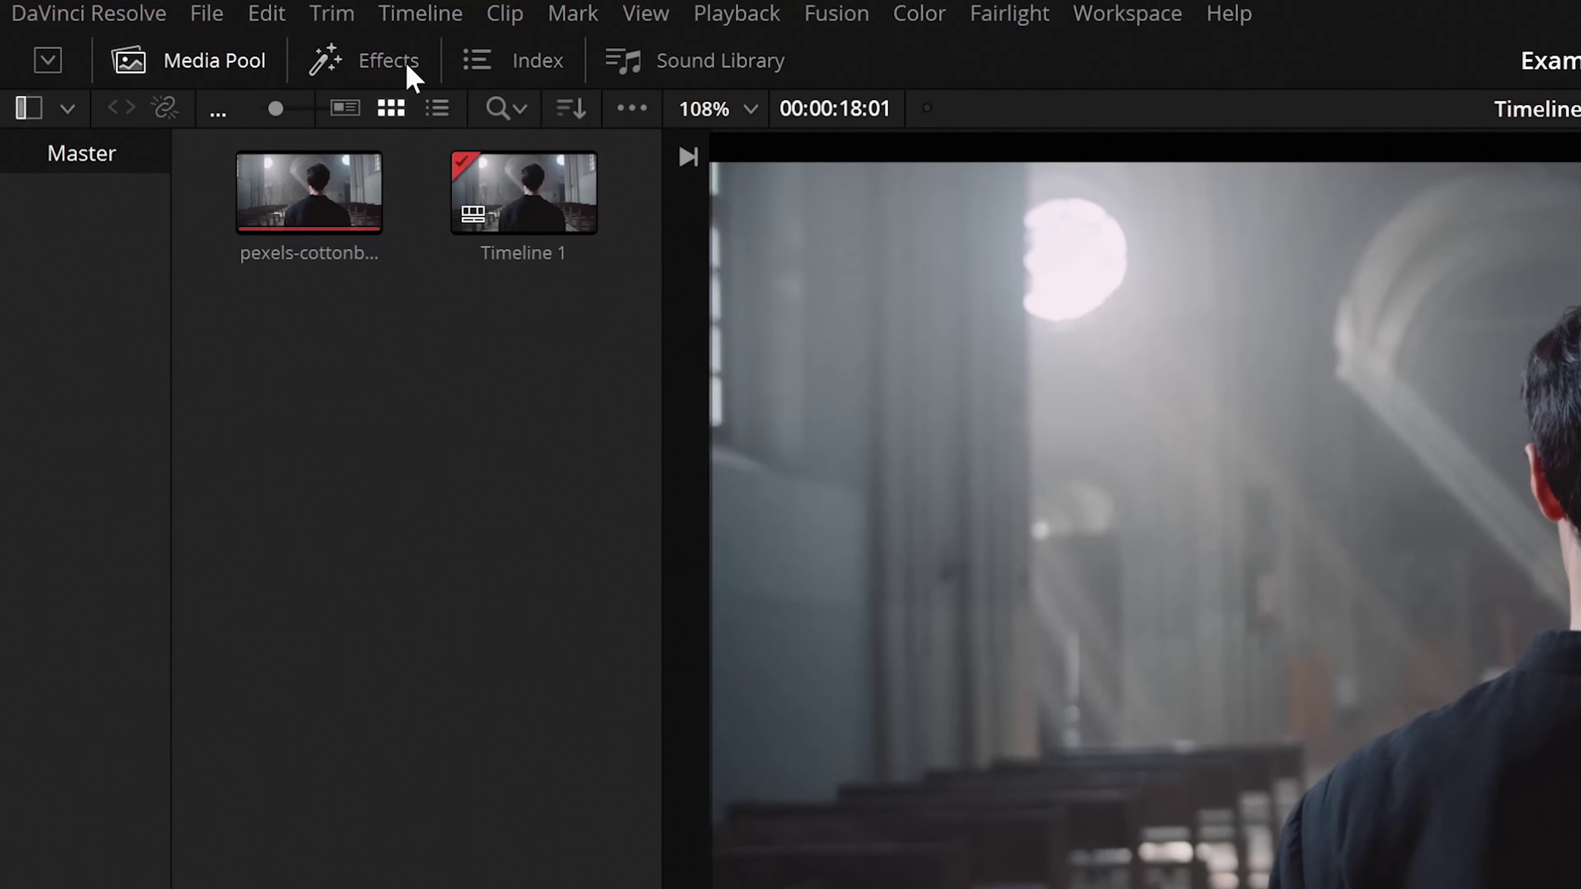
- Apply the Depth Map effect (search 'dept'), turn on Depth Map Preview, and set quality to Better
left_click(409, 64)
left_click(571, 108)
type("dept")
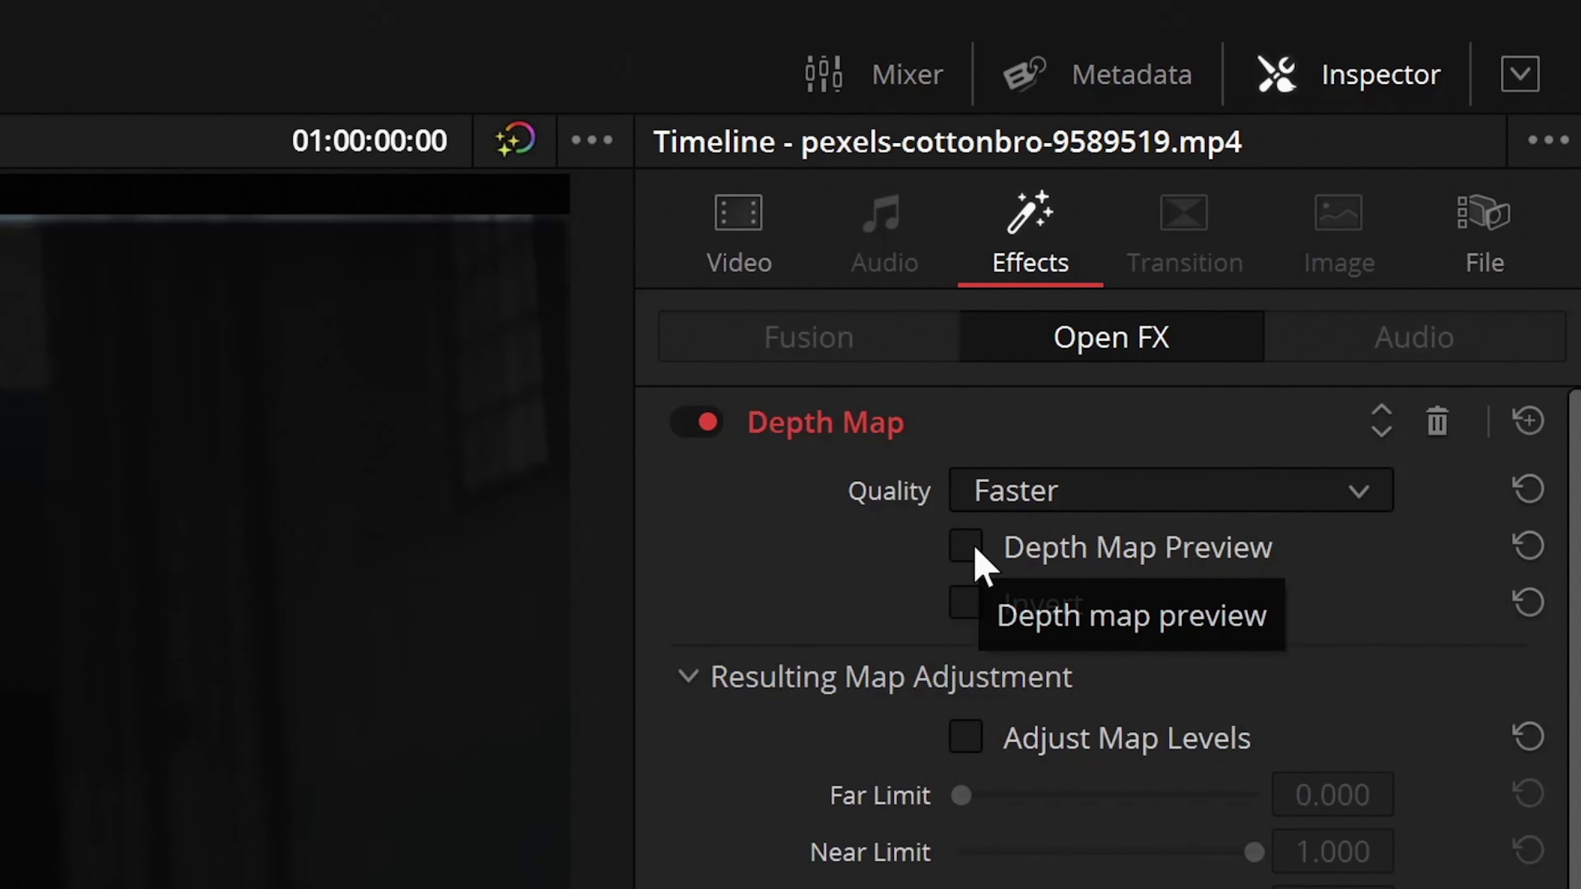
left_click(974, 543)
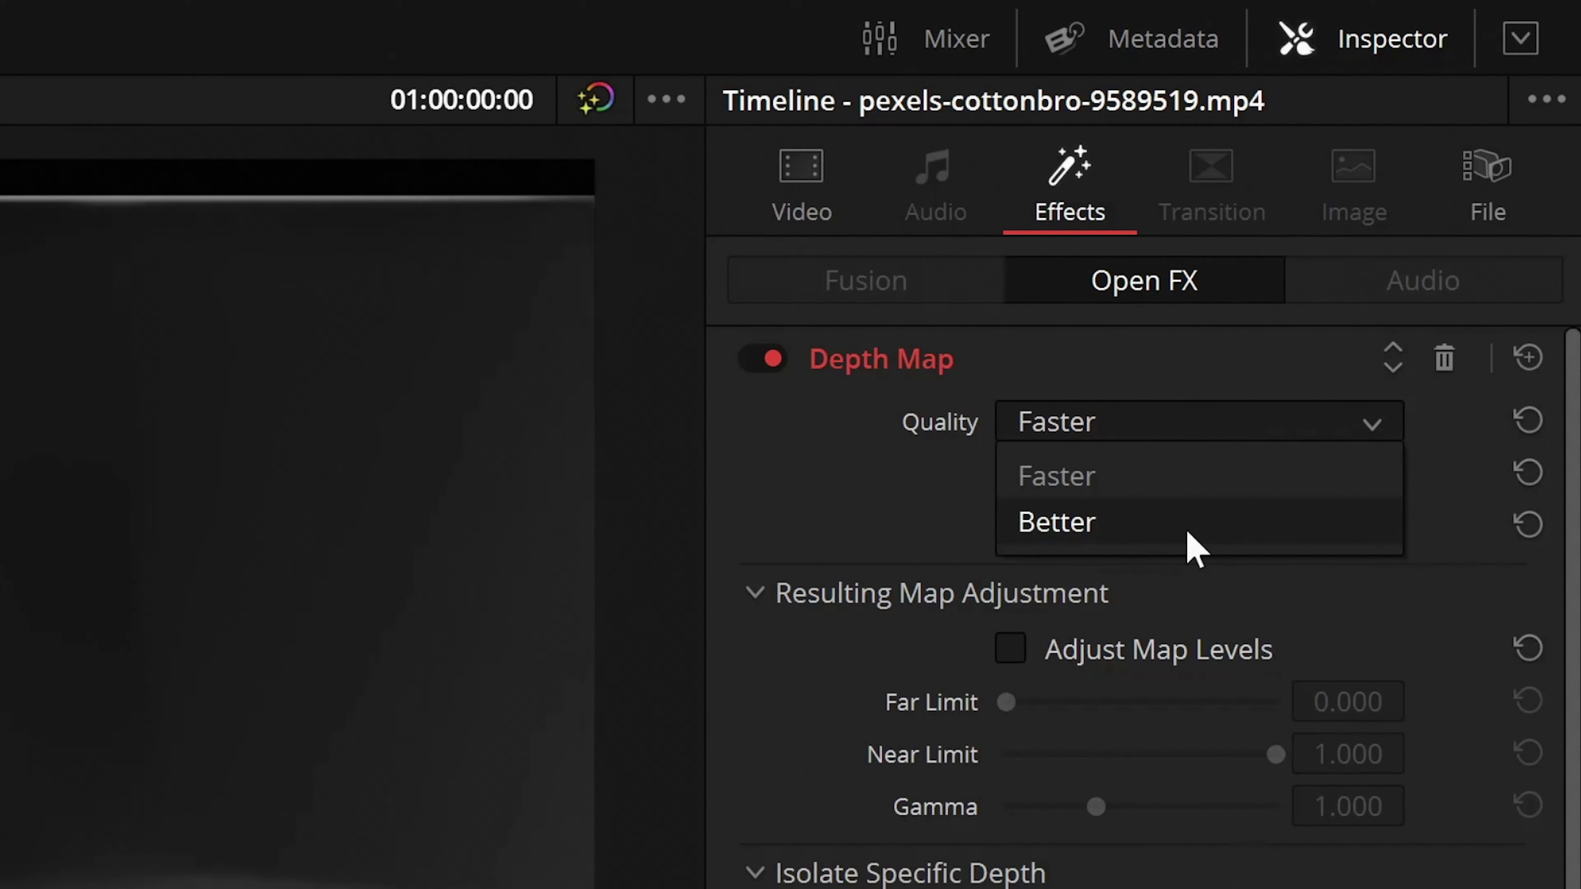
left_click(1185, 523)
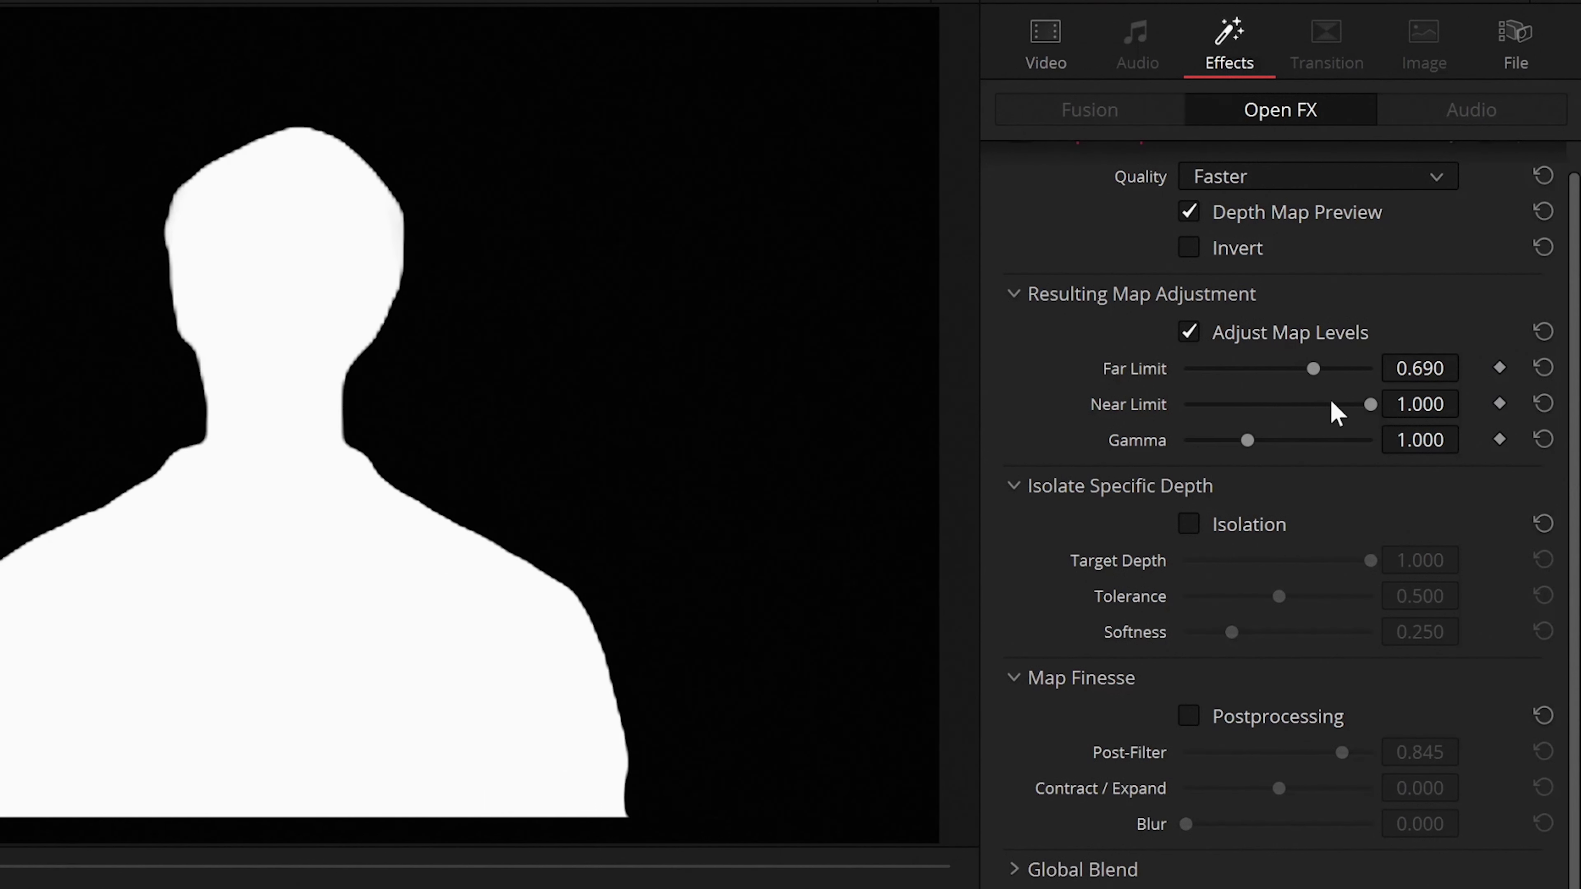
- Lower the depth map gamma, raise Near Limit to 1.000, and enable Isolation with adjusted tolerance
left_click_drag(1247, 440, 1234, 441)
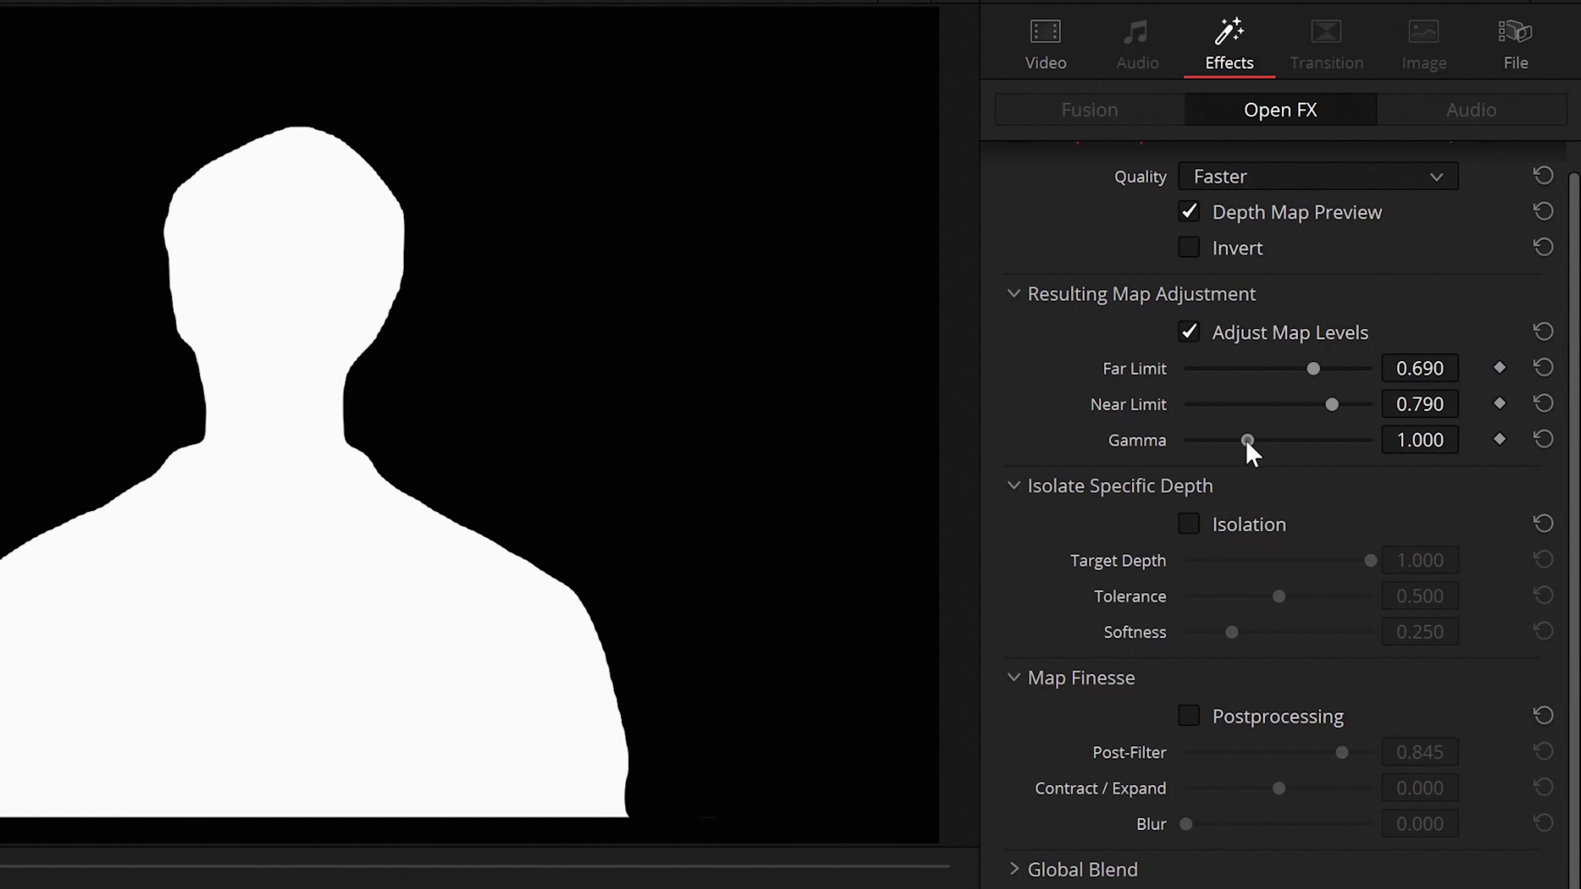
left_click_drag(1347, 403, 1369, 404)
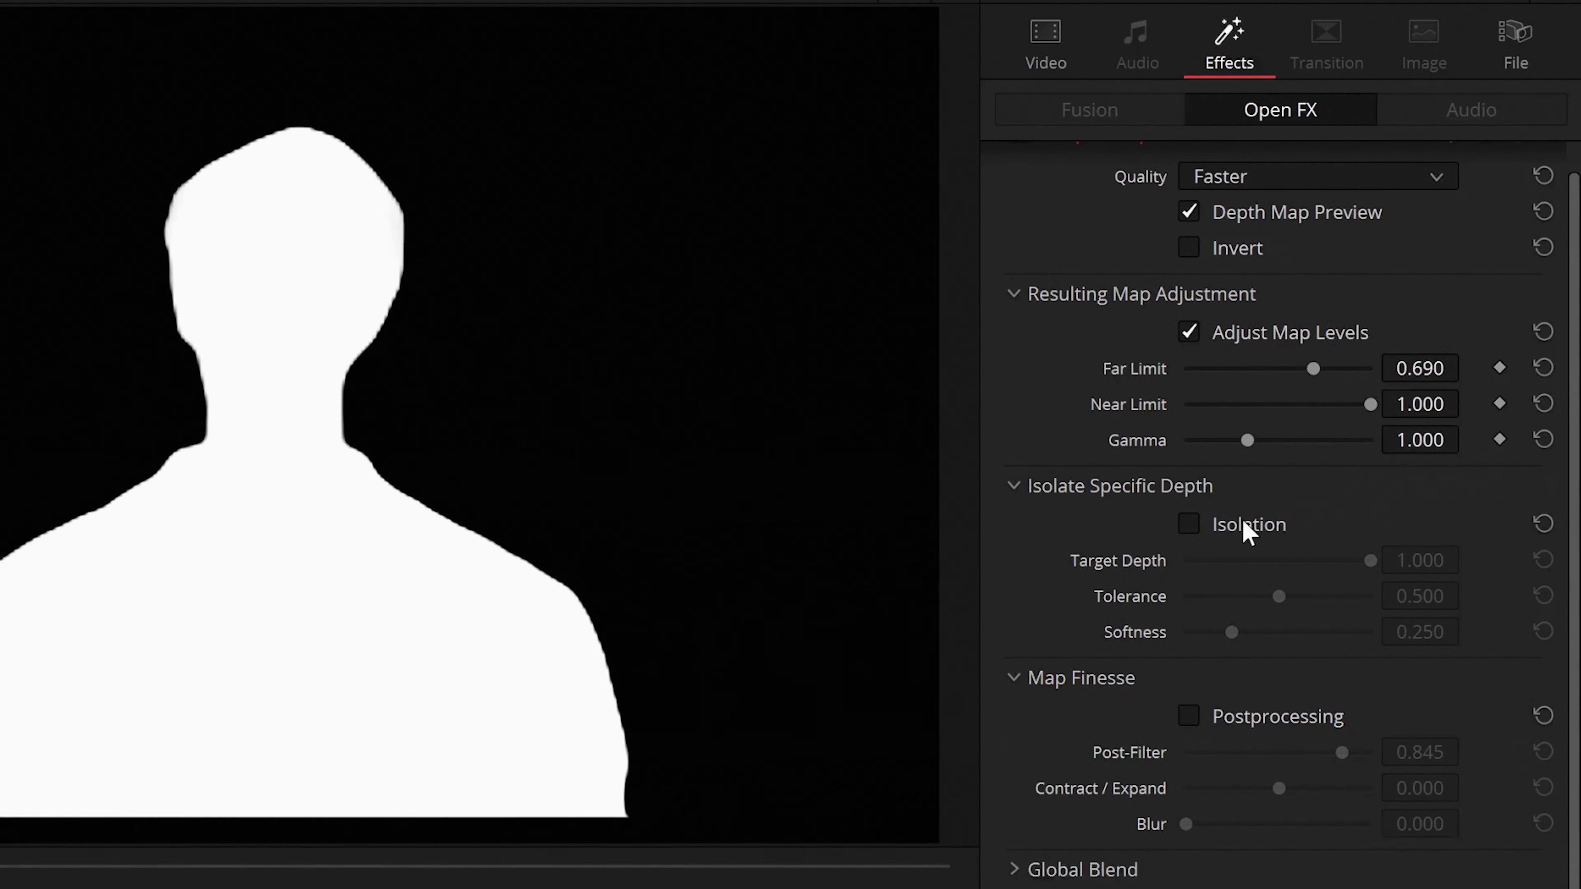
left_click(1189, 525)
left_click_drag(1229, 596, 1223, 633)
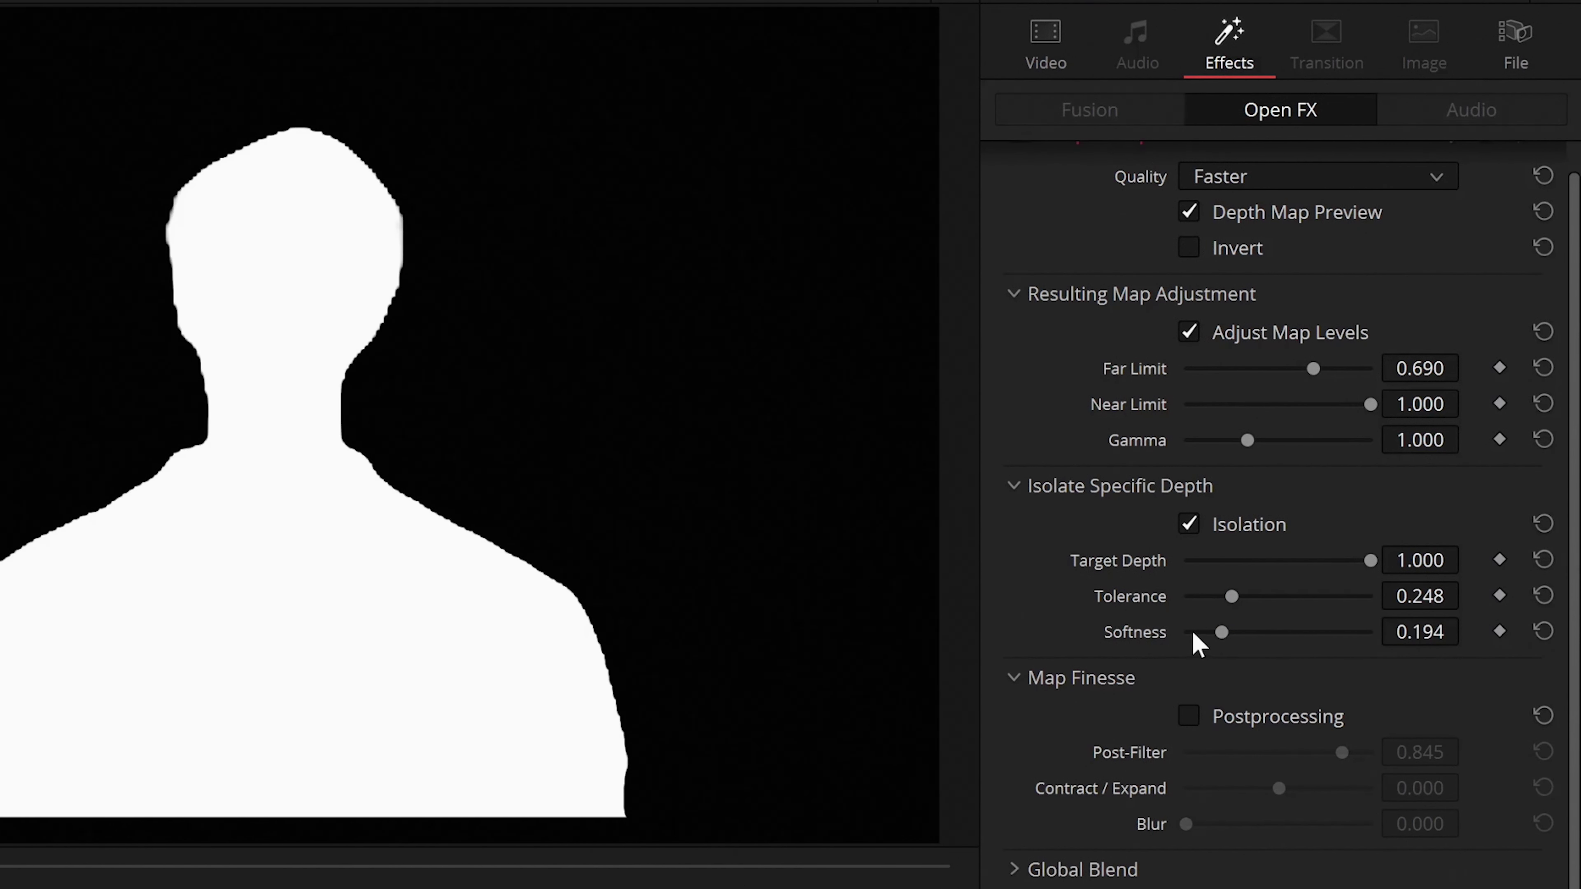
- Enable Postprocessing with Post-Filter 0.737 and blur reduced to 0.496
left_click(1191, 718)
left_click(1322, 753)
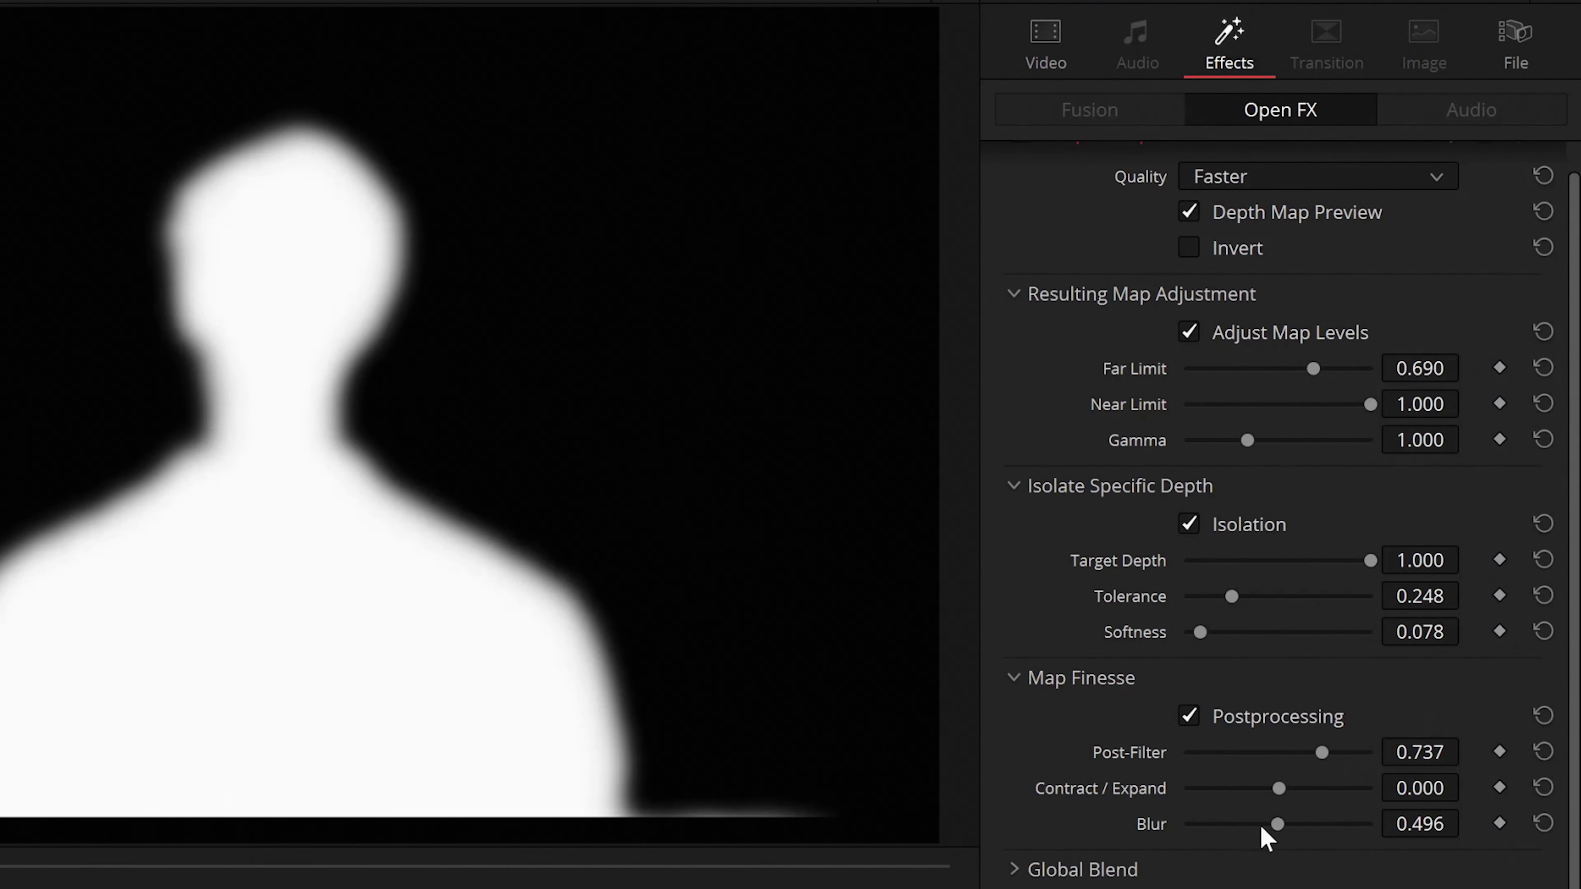
left_click(1262, 824)
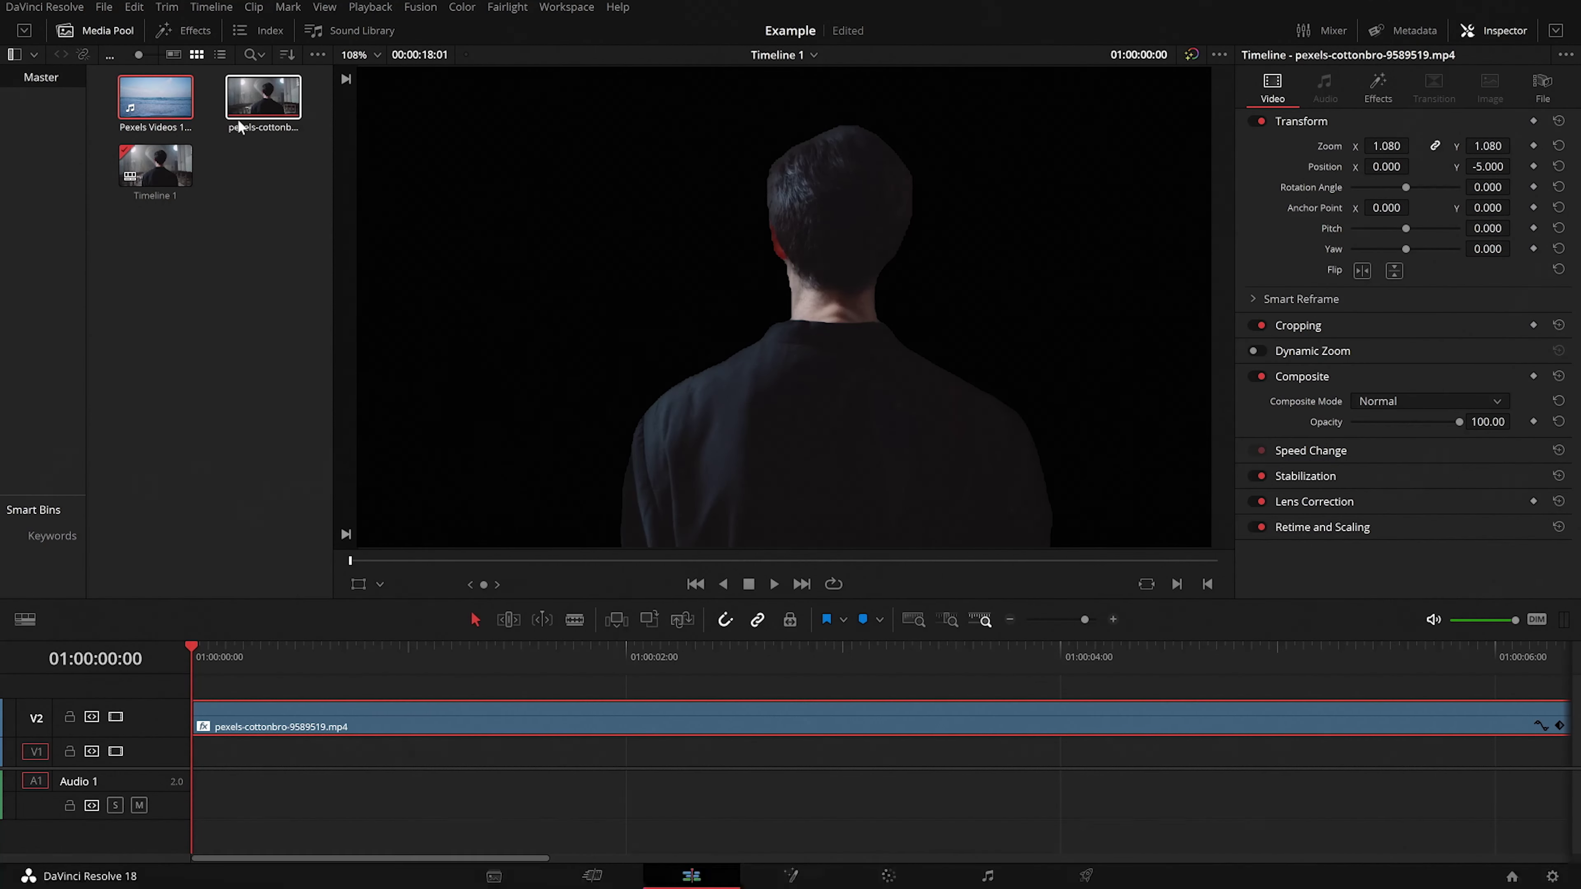
- Place the Pexels beach clip on V1 beneath the man's clip and play the composite
left_click_drag(231, 696, 198, 755)
left_click(314, 827)
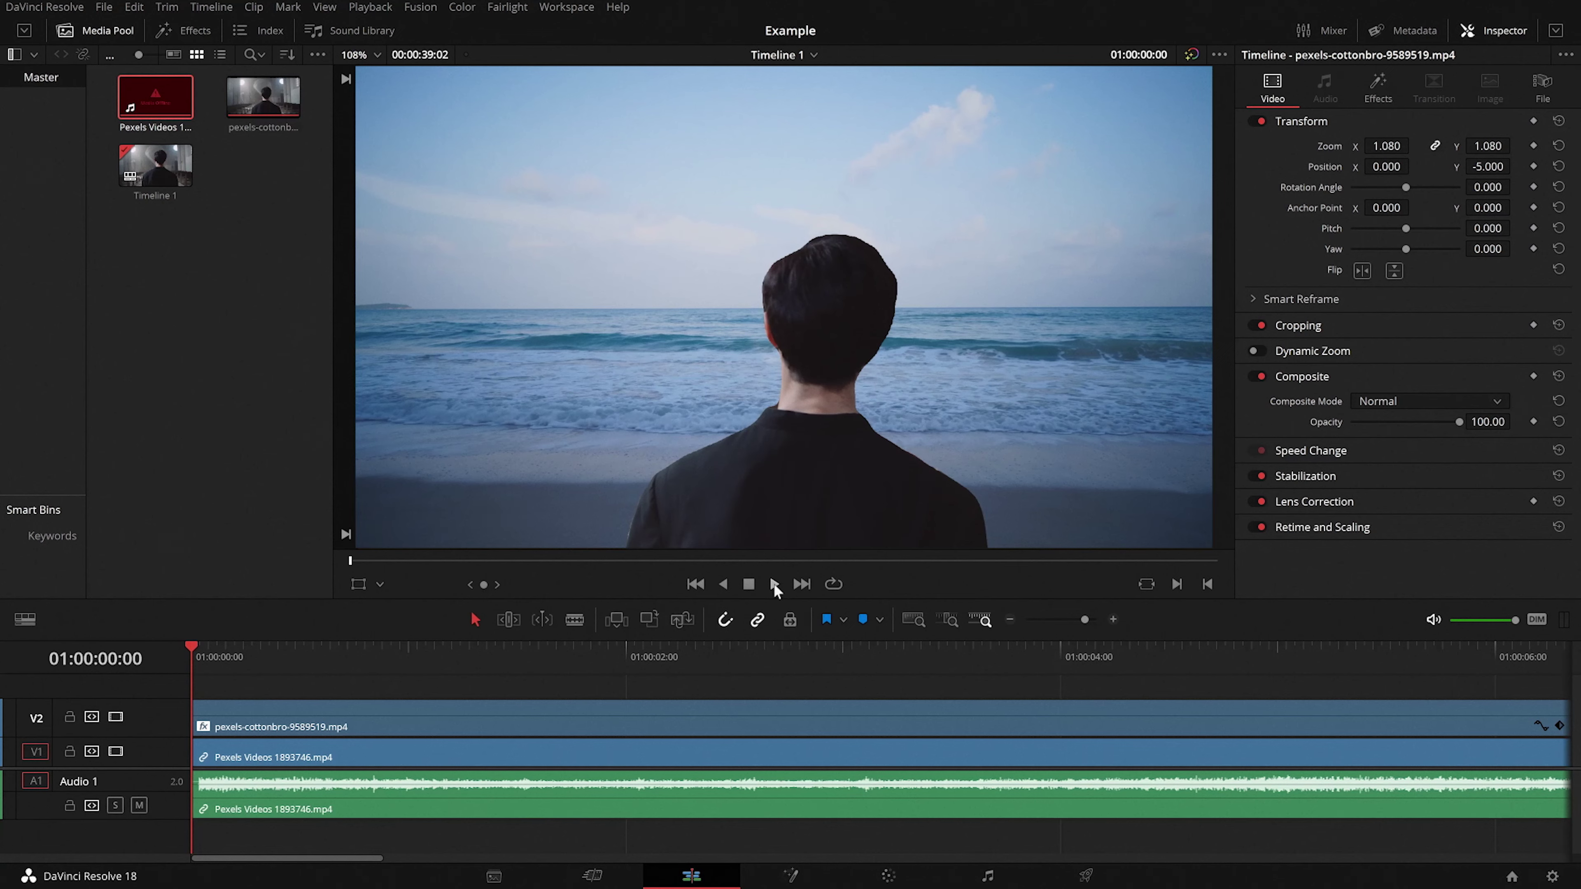
left_click(773, 583)
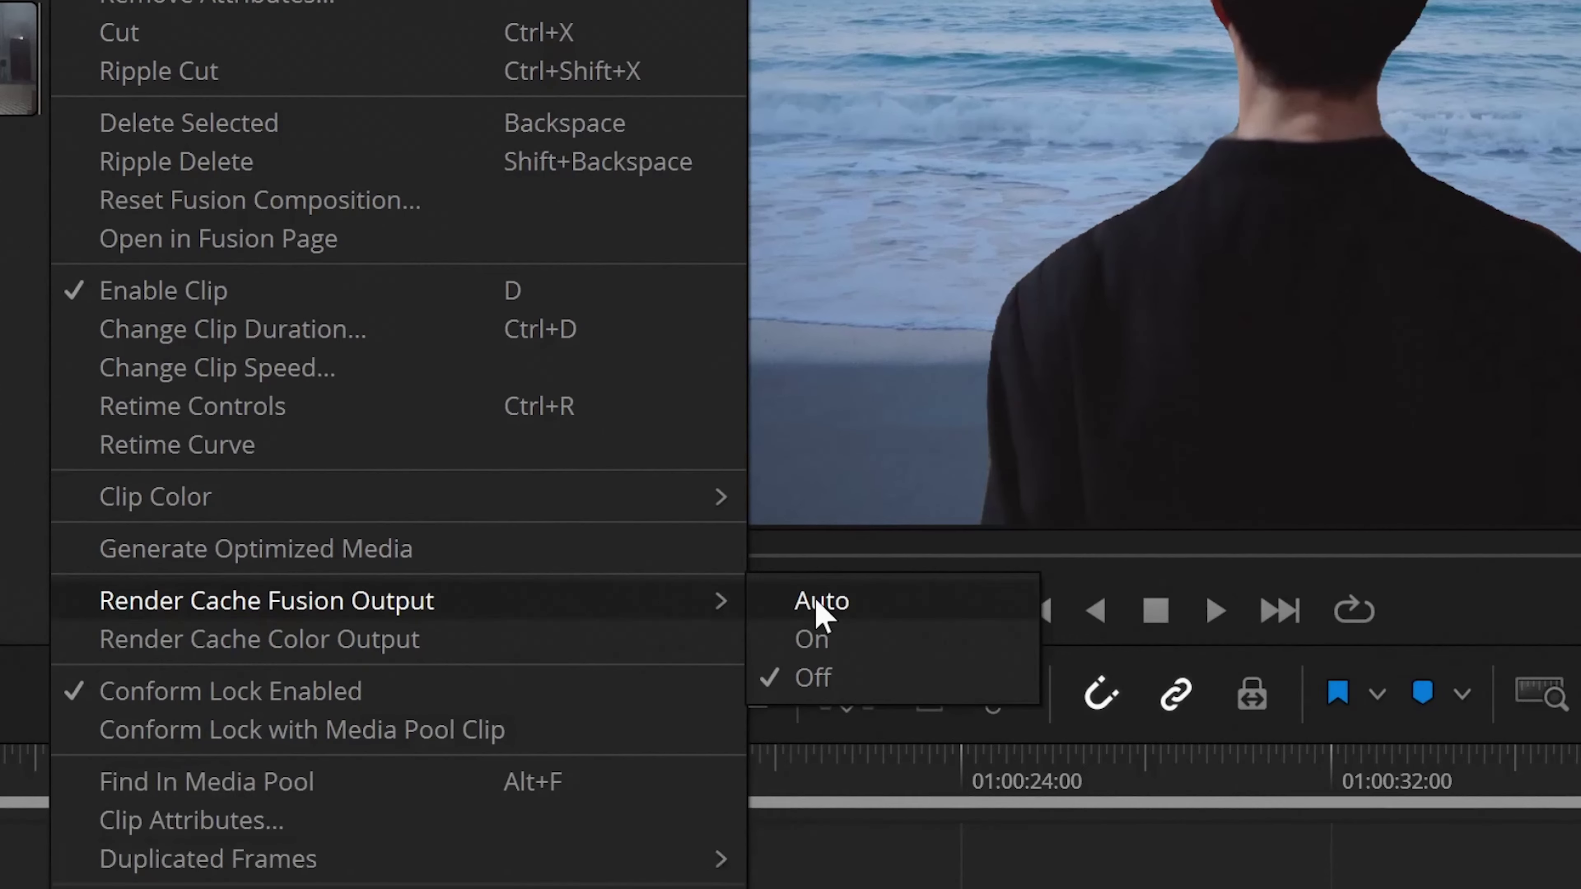
- Set Render Cache Fusion Output to On for the man's clip and open Playback > Render Cache
left_click(821, 640)
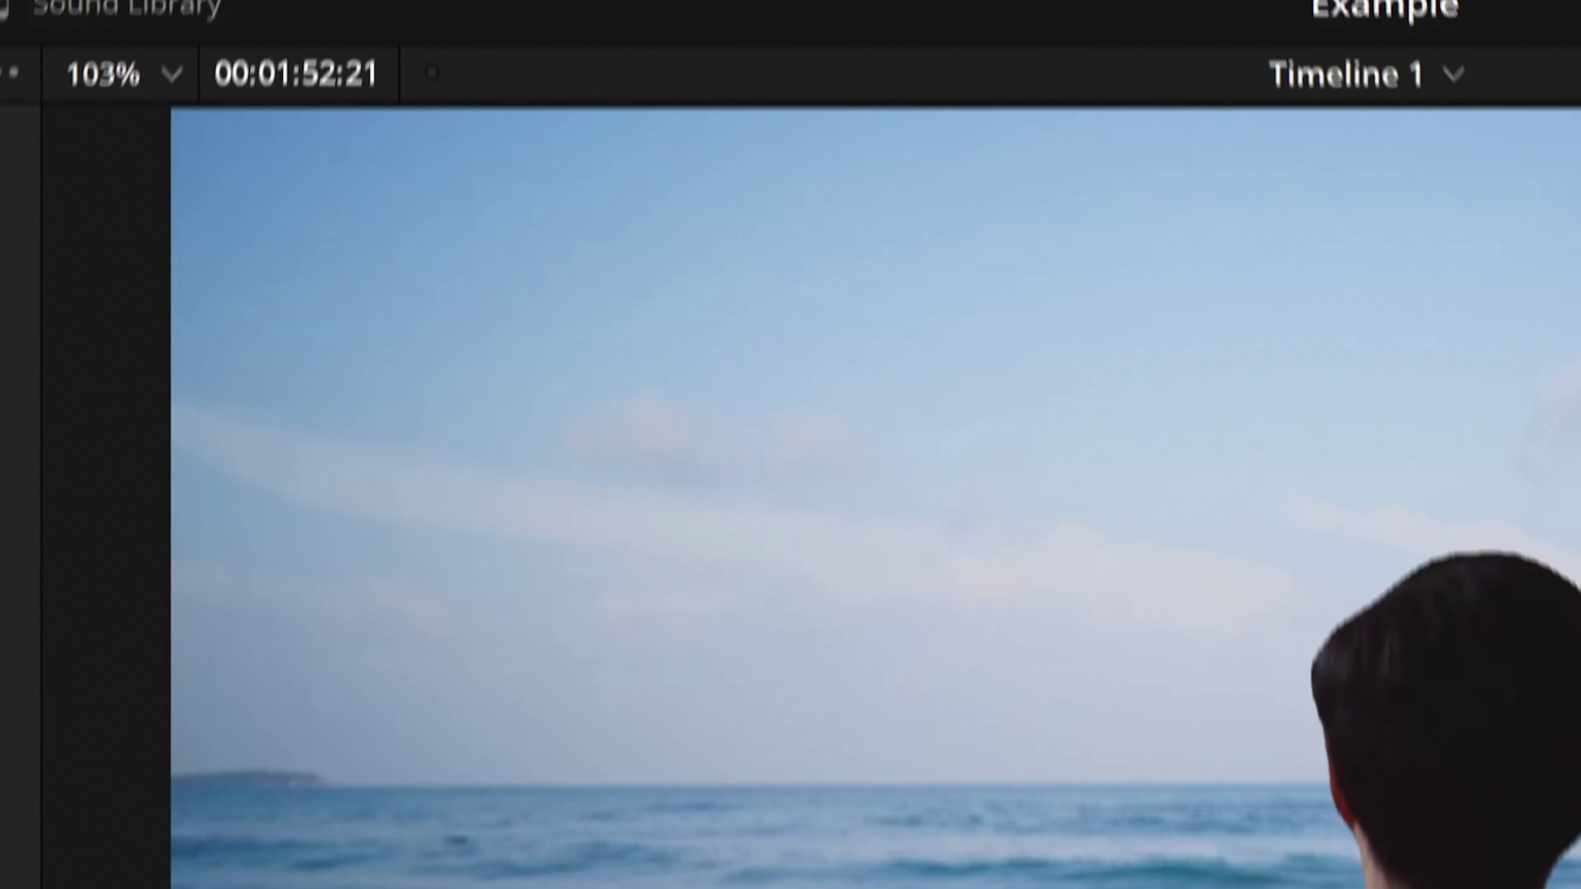
left_click(127, 16)
mouse_move(616, 280)
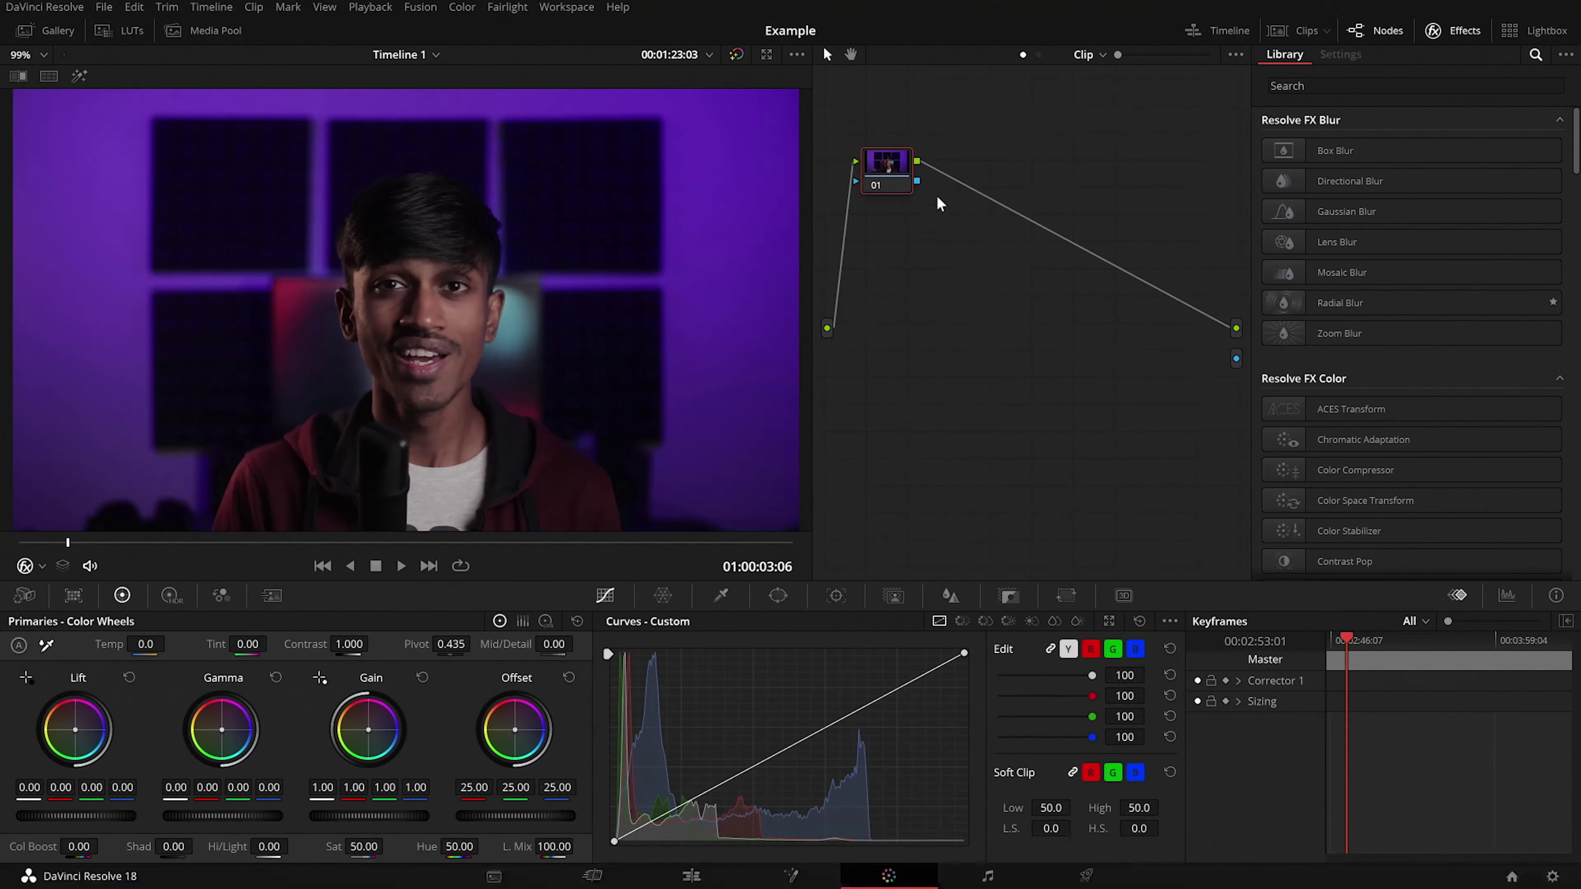
- Add a Depth Map node from the effects library, then a corrector node after it
left_click(1413, 85)
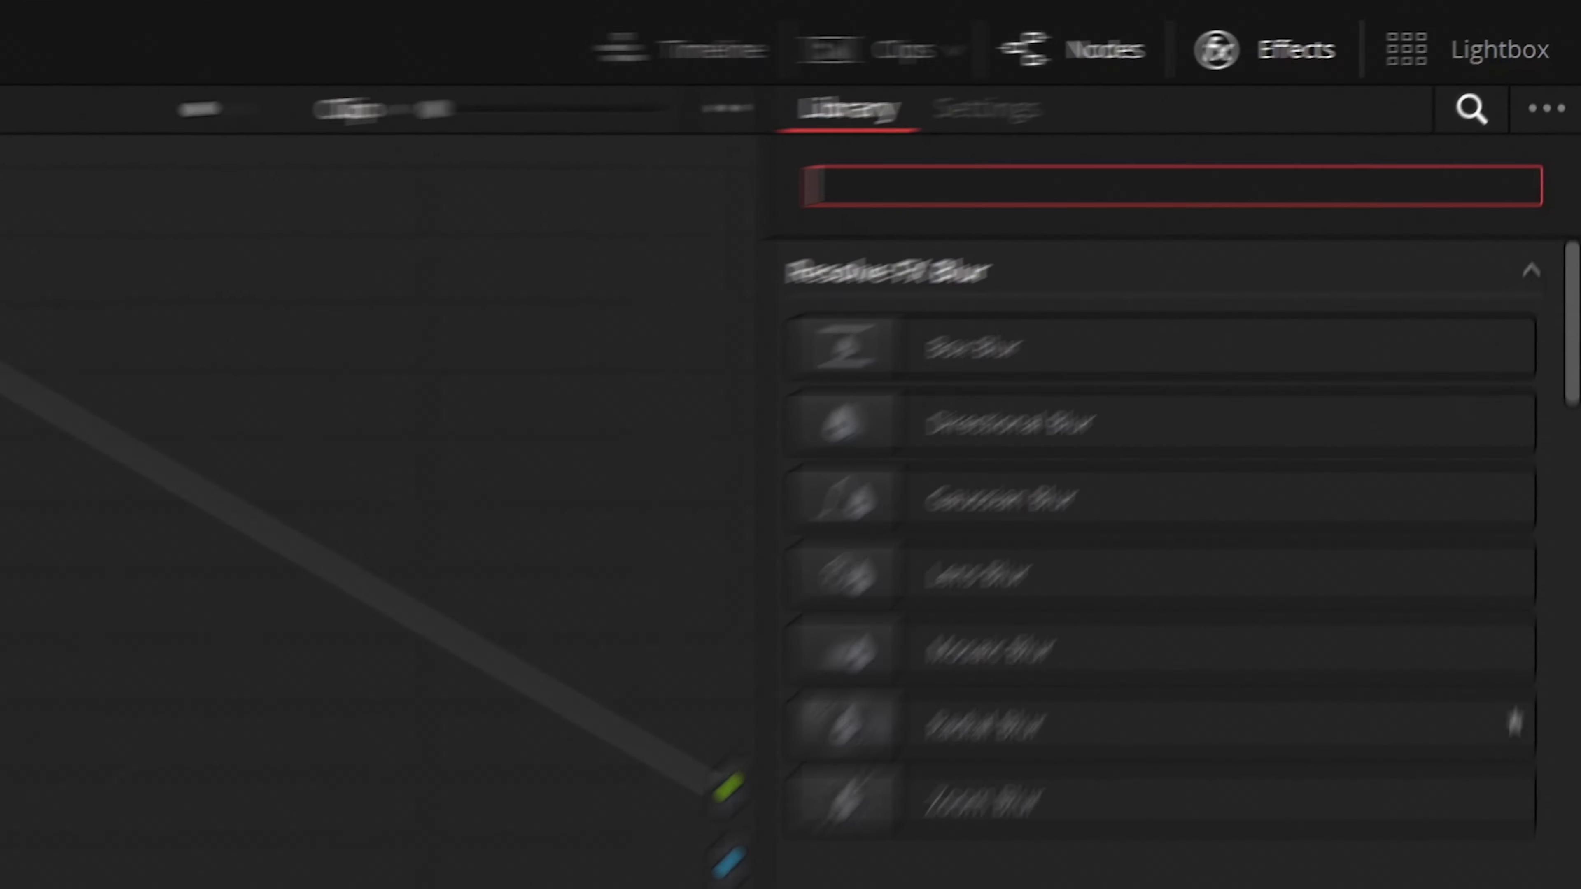
type("dept")
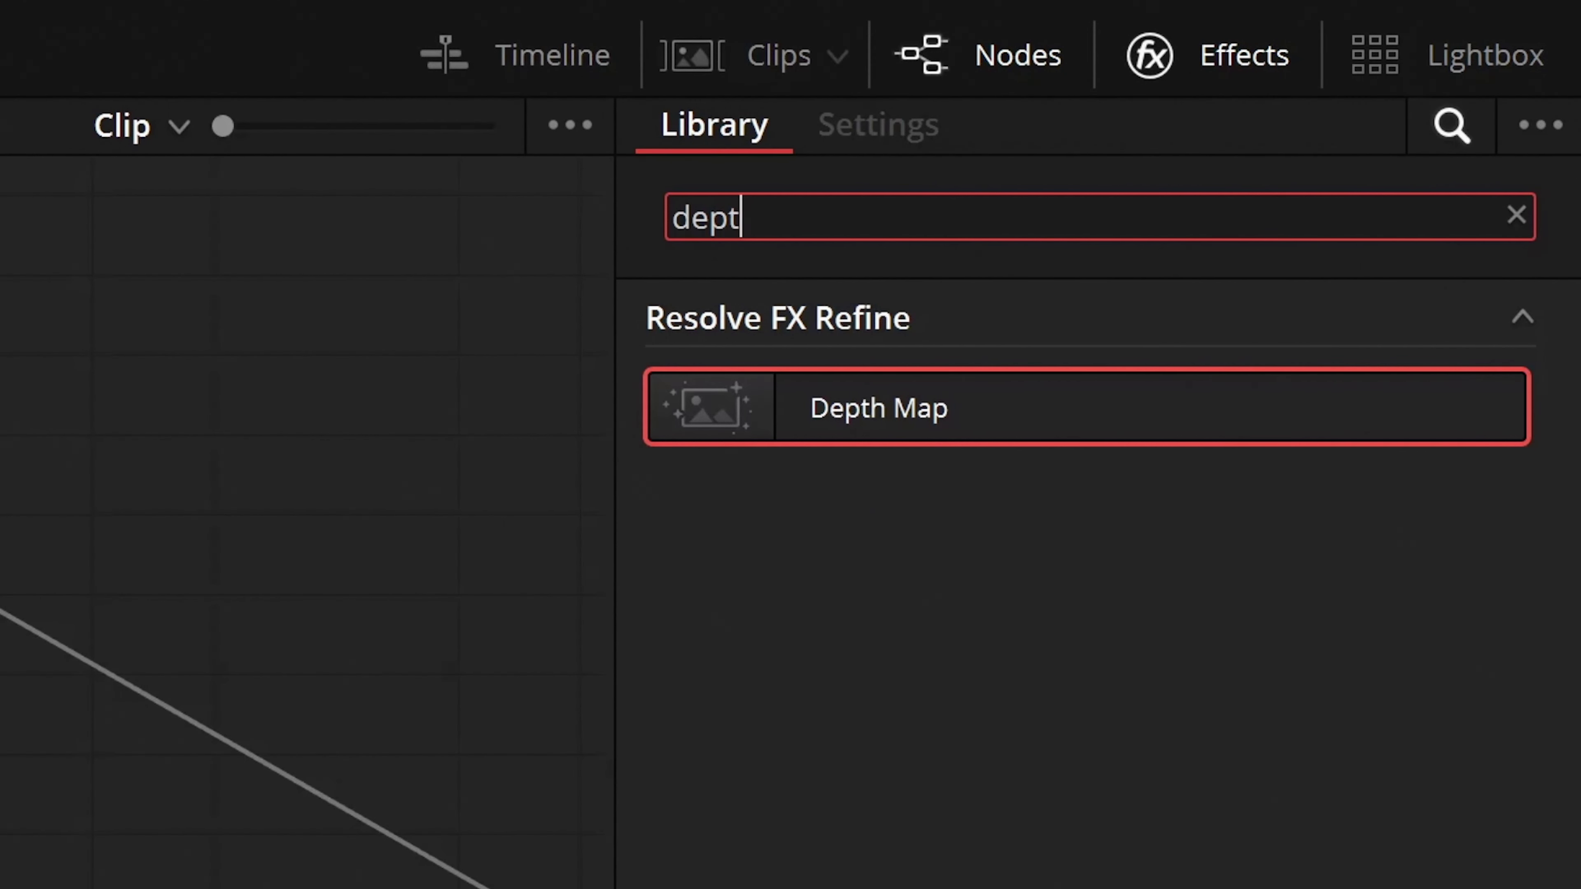
left_click_drag(815, 420, 89, 537)
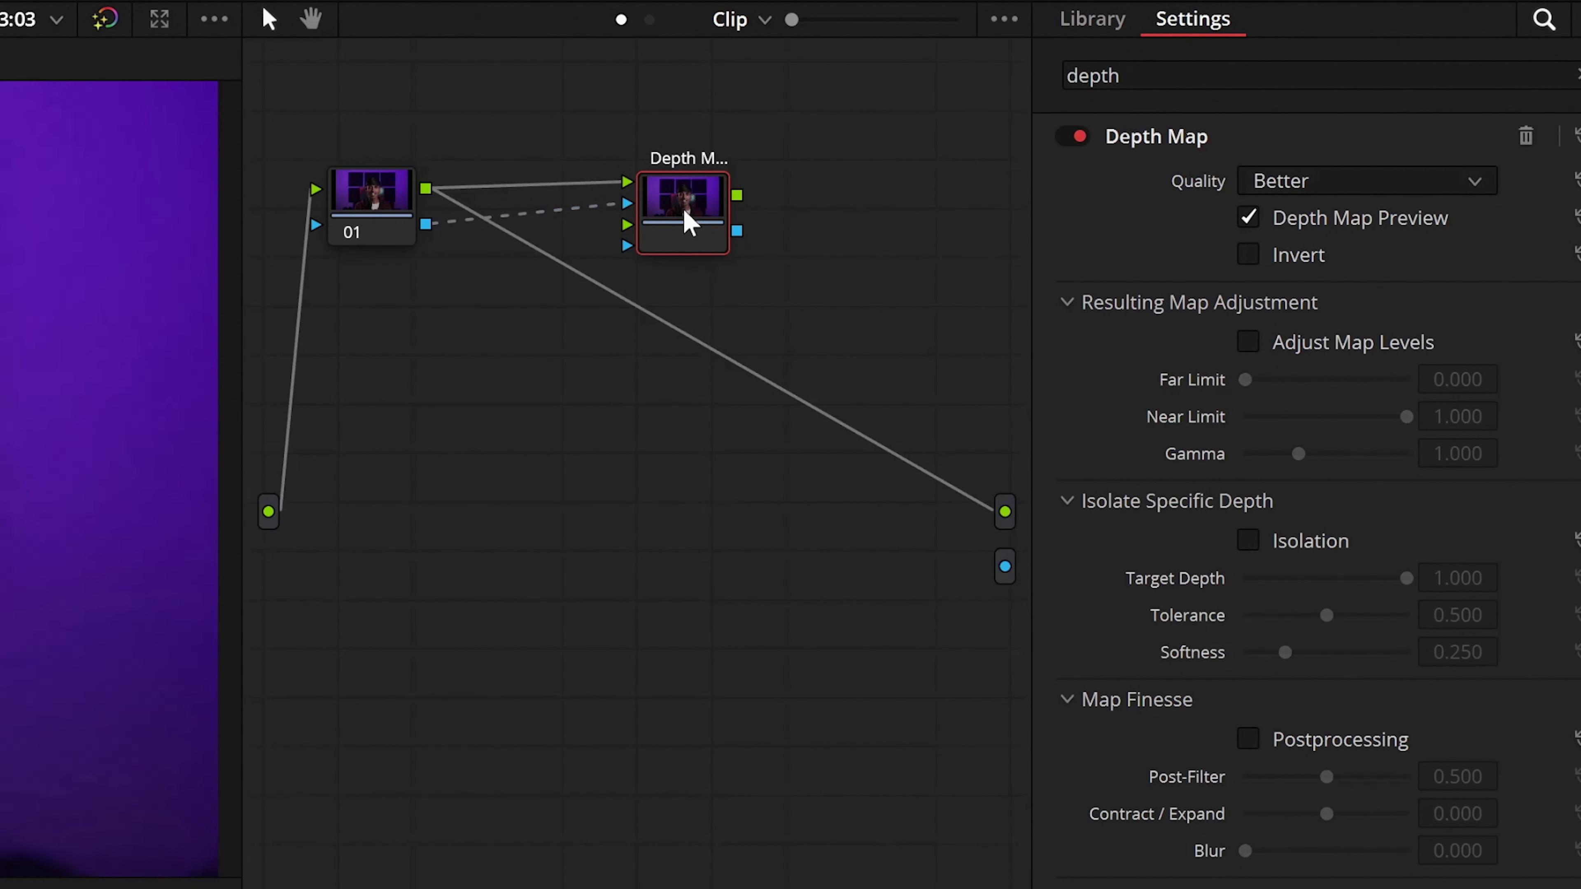
left_click_drag(684, 213, 684, 225)
key("alt+s")
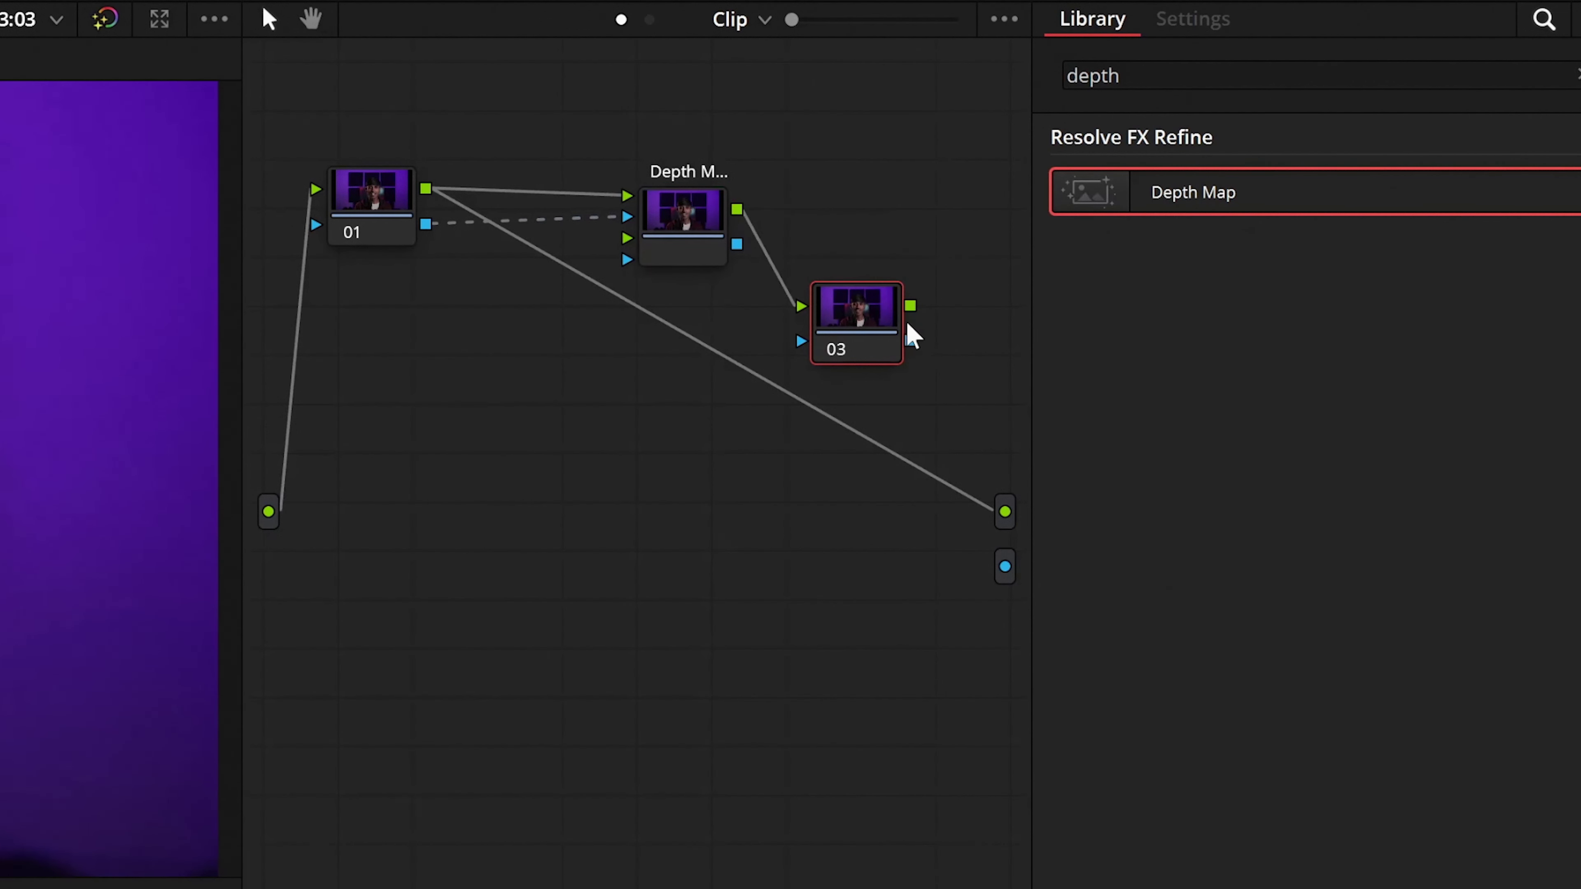
left_click_drag(653, 254, 592, 301)
left_click(882, 360)
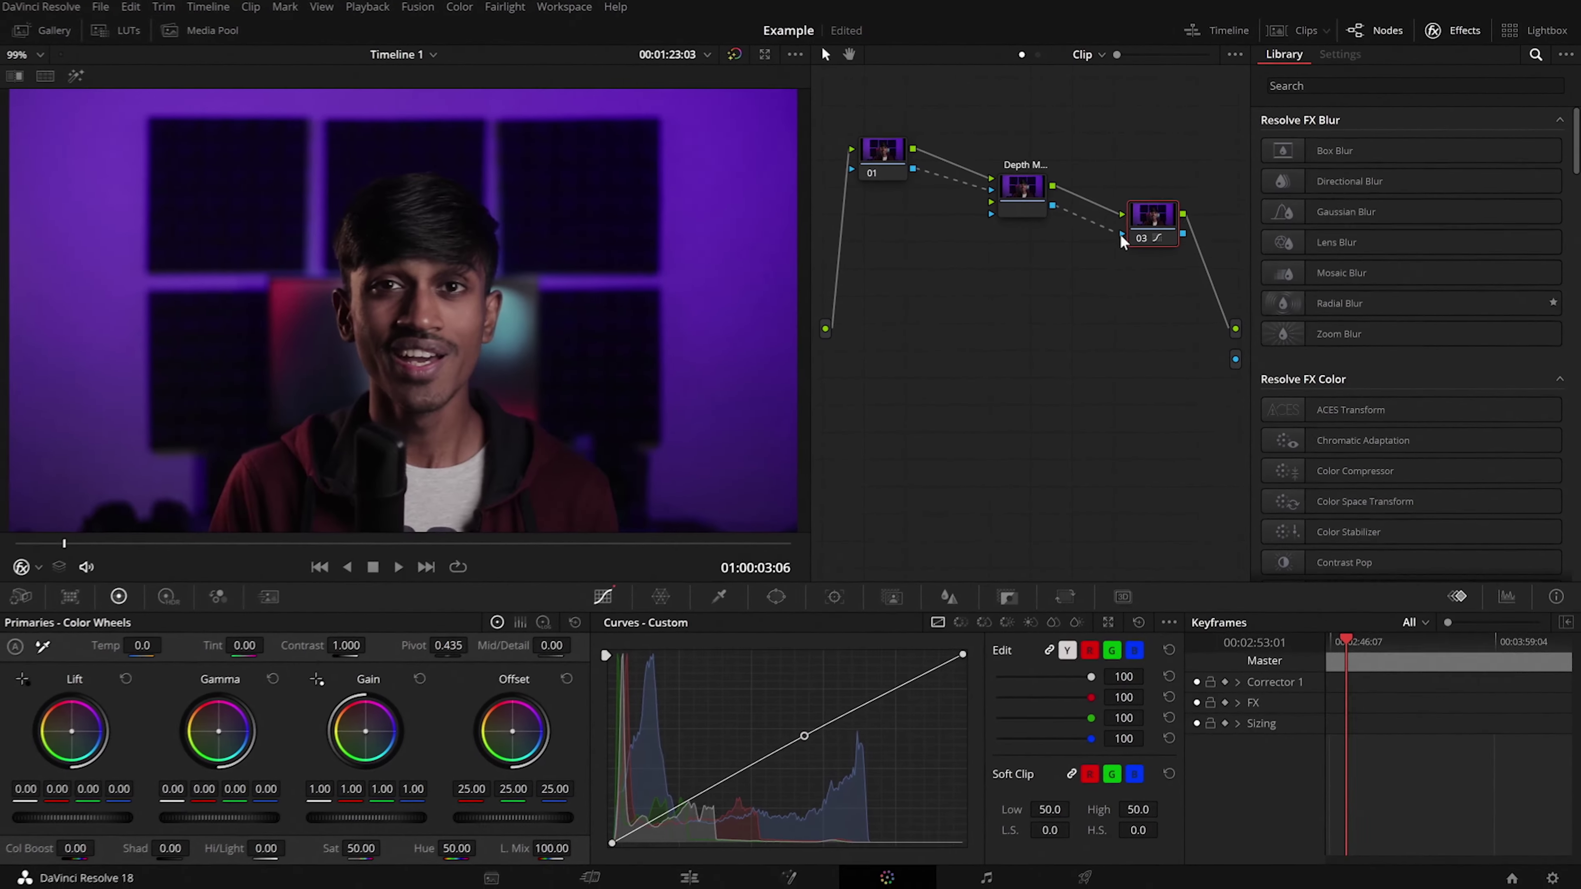
- Reshape the custom curve to brighten the background and cool its temperature toward blue
left_click_drag(820, 784, 838, 785)
left_click_drag(730, 684, 746, 703)
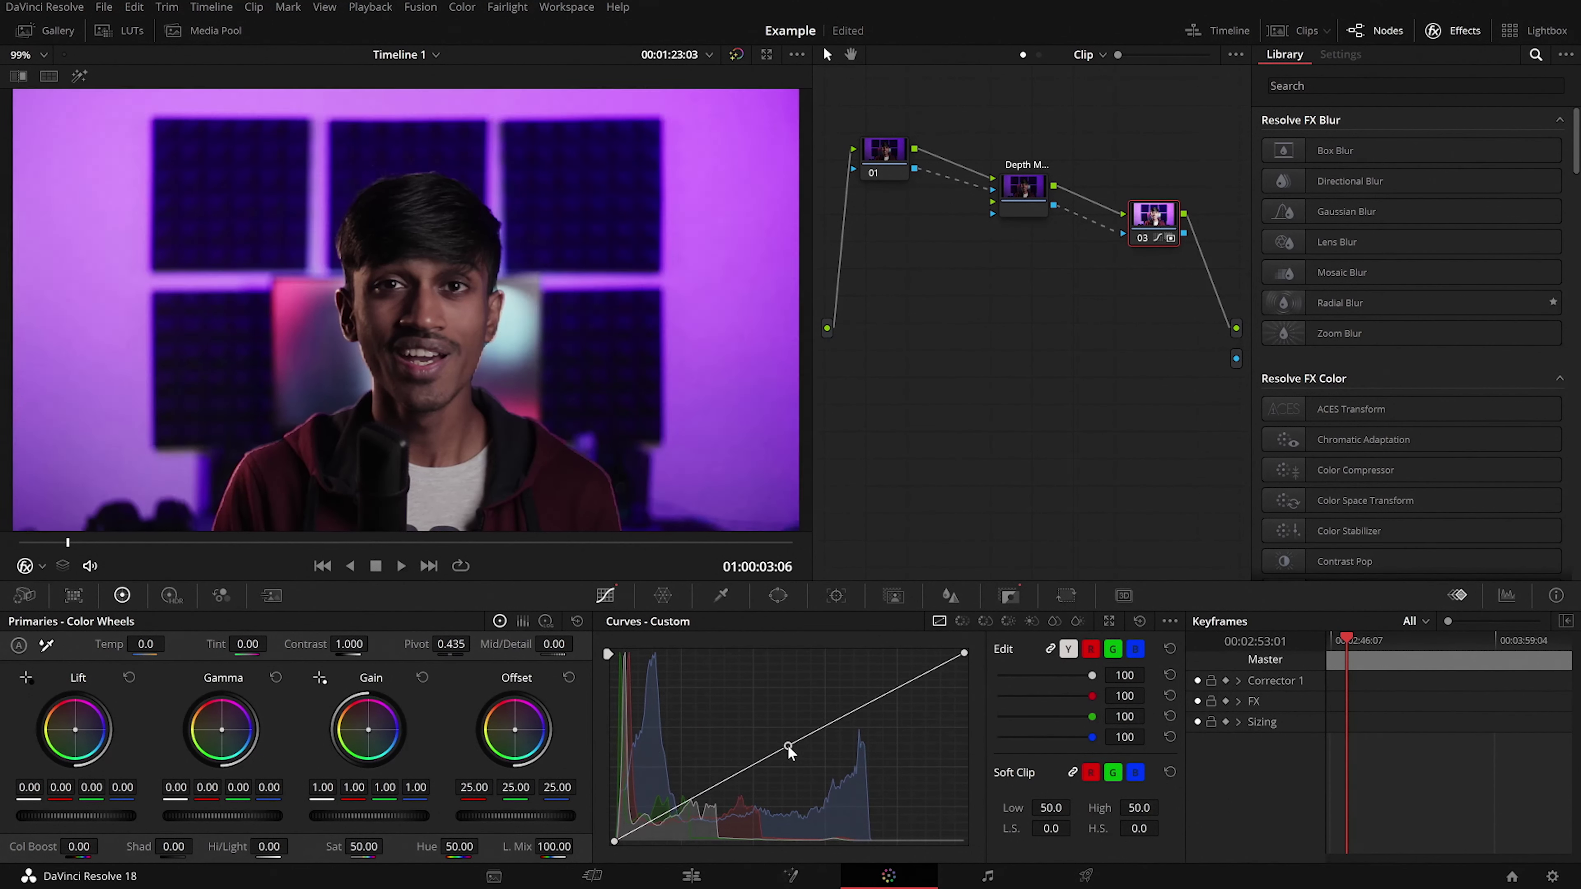
left_click_drag(146, 644, 118, 644)
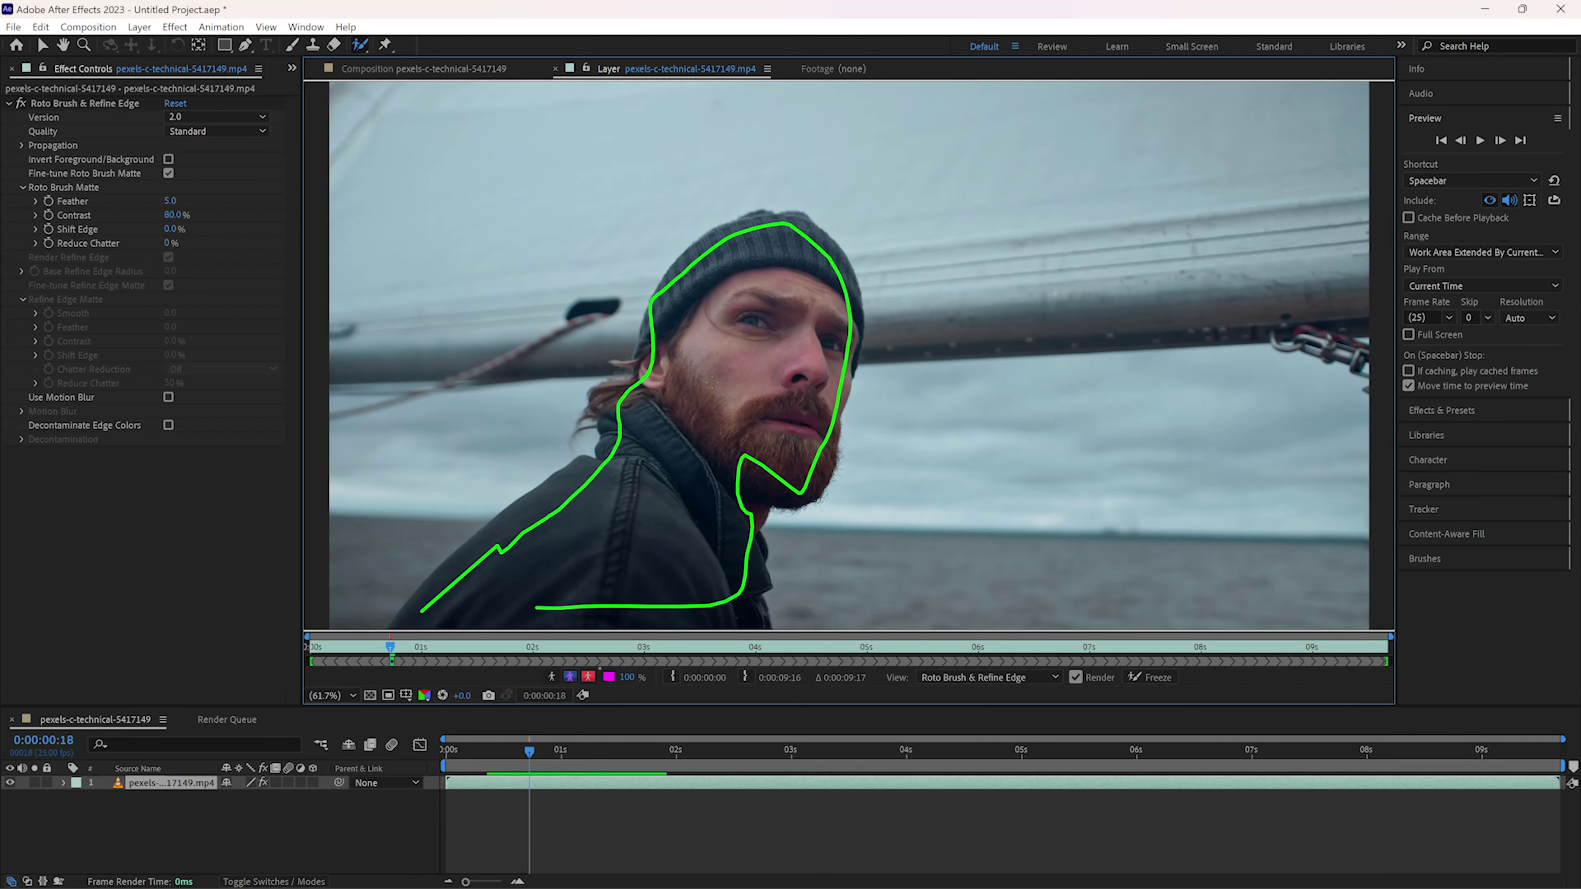
- Preview the Roto Brush matte of the bearded man as a red alpha overlay
left_click(587, 679)
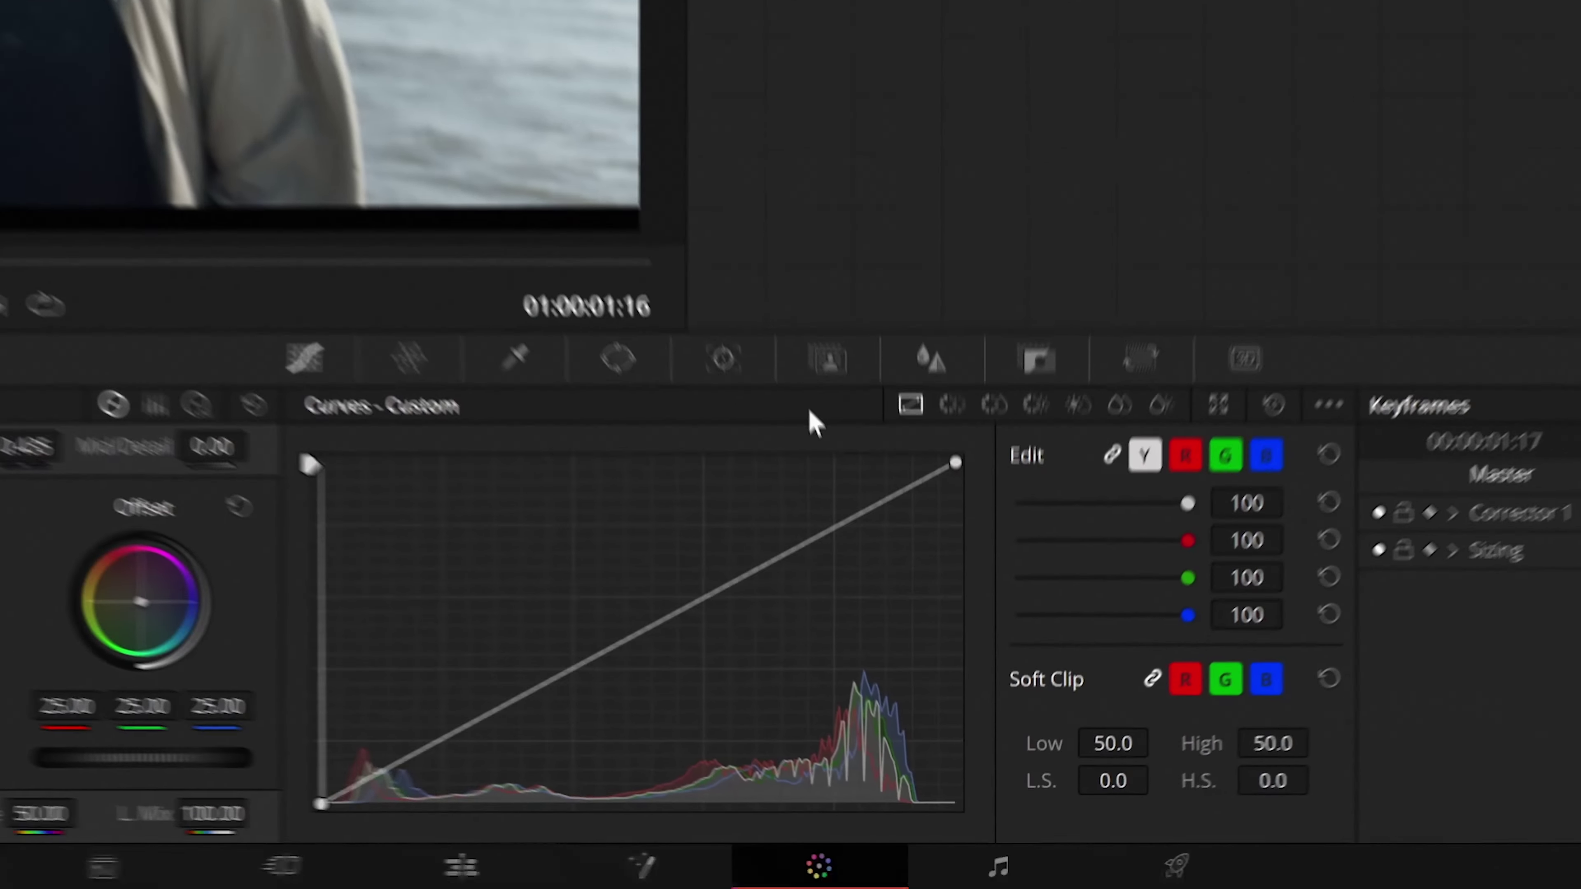
- Open Magic Mask with the viewer on Qualifier, keeping Object mode after trying Person mode
left_click(795, 286)
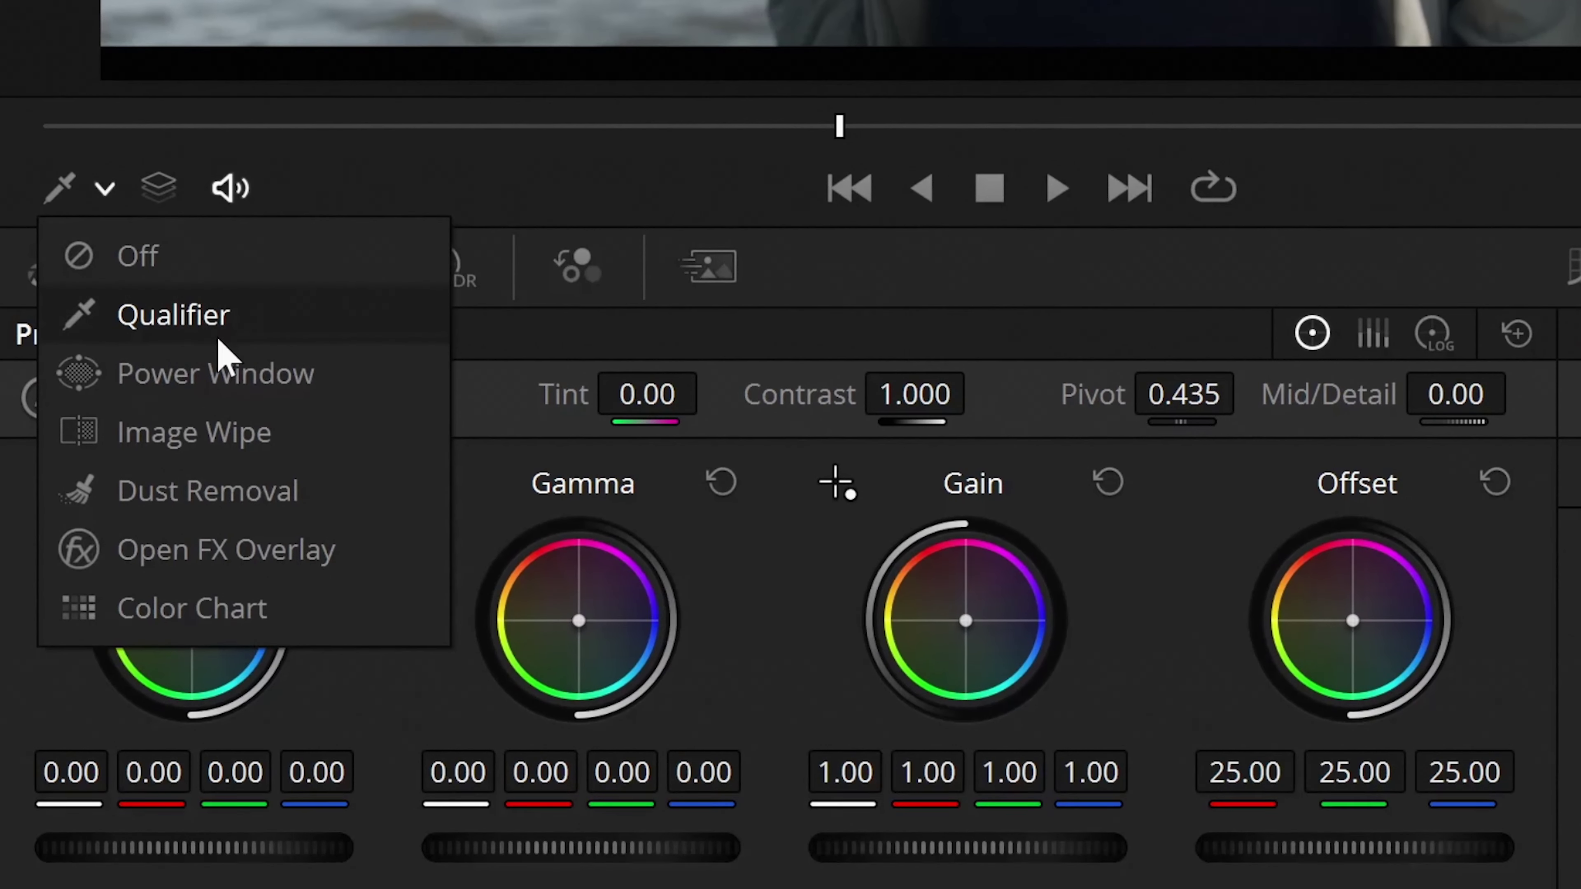
left_click(324, 328)
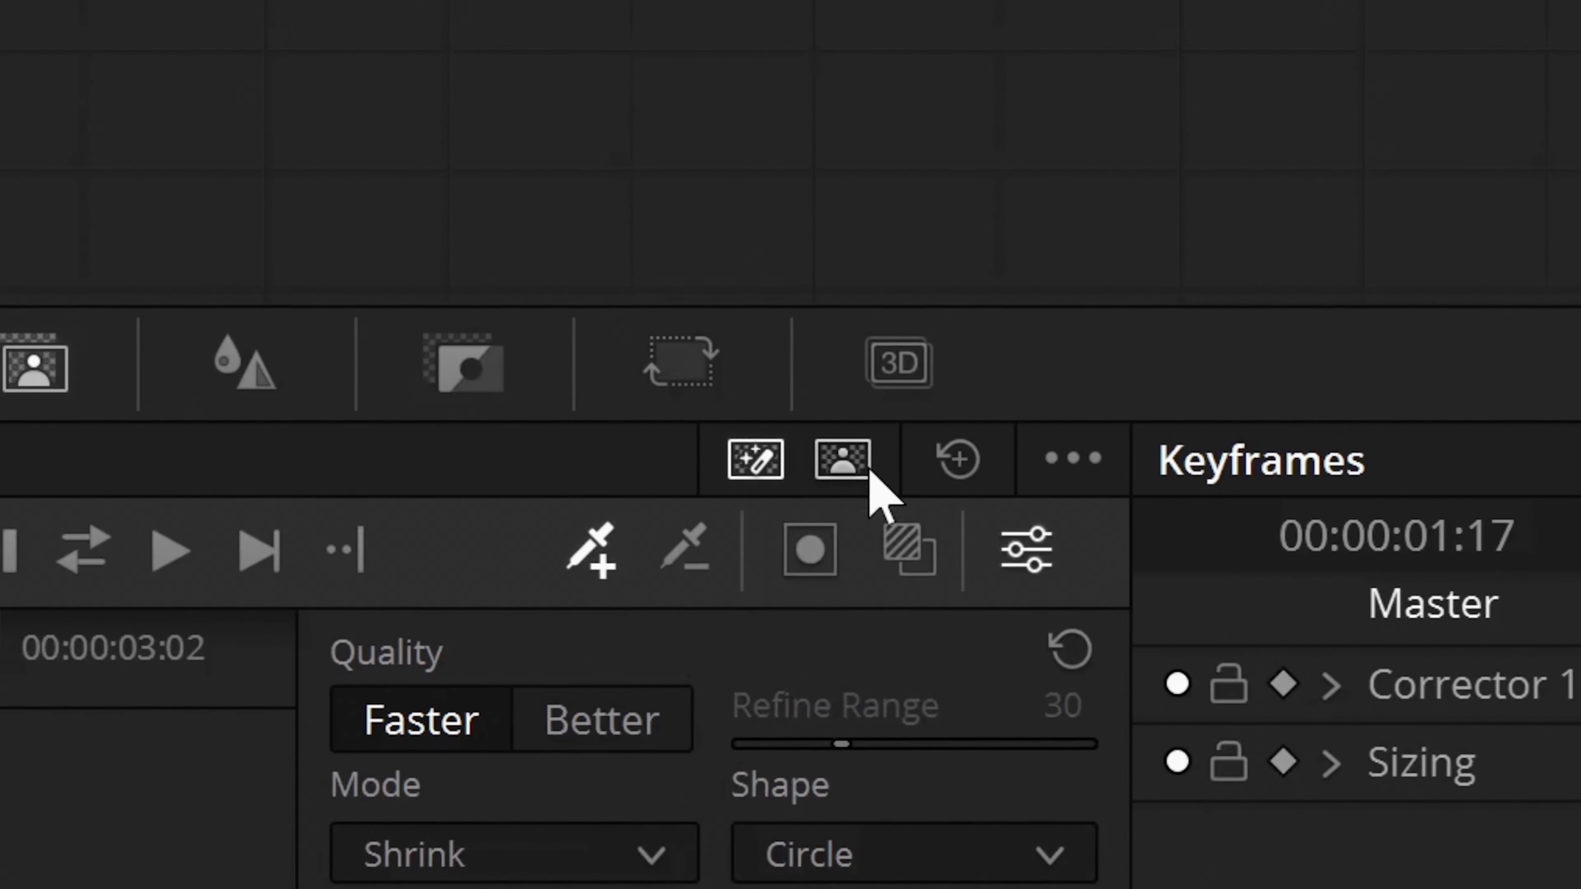
left_click(841, 485)
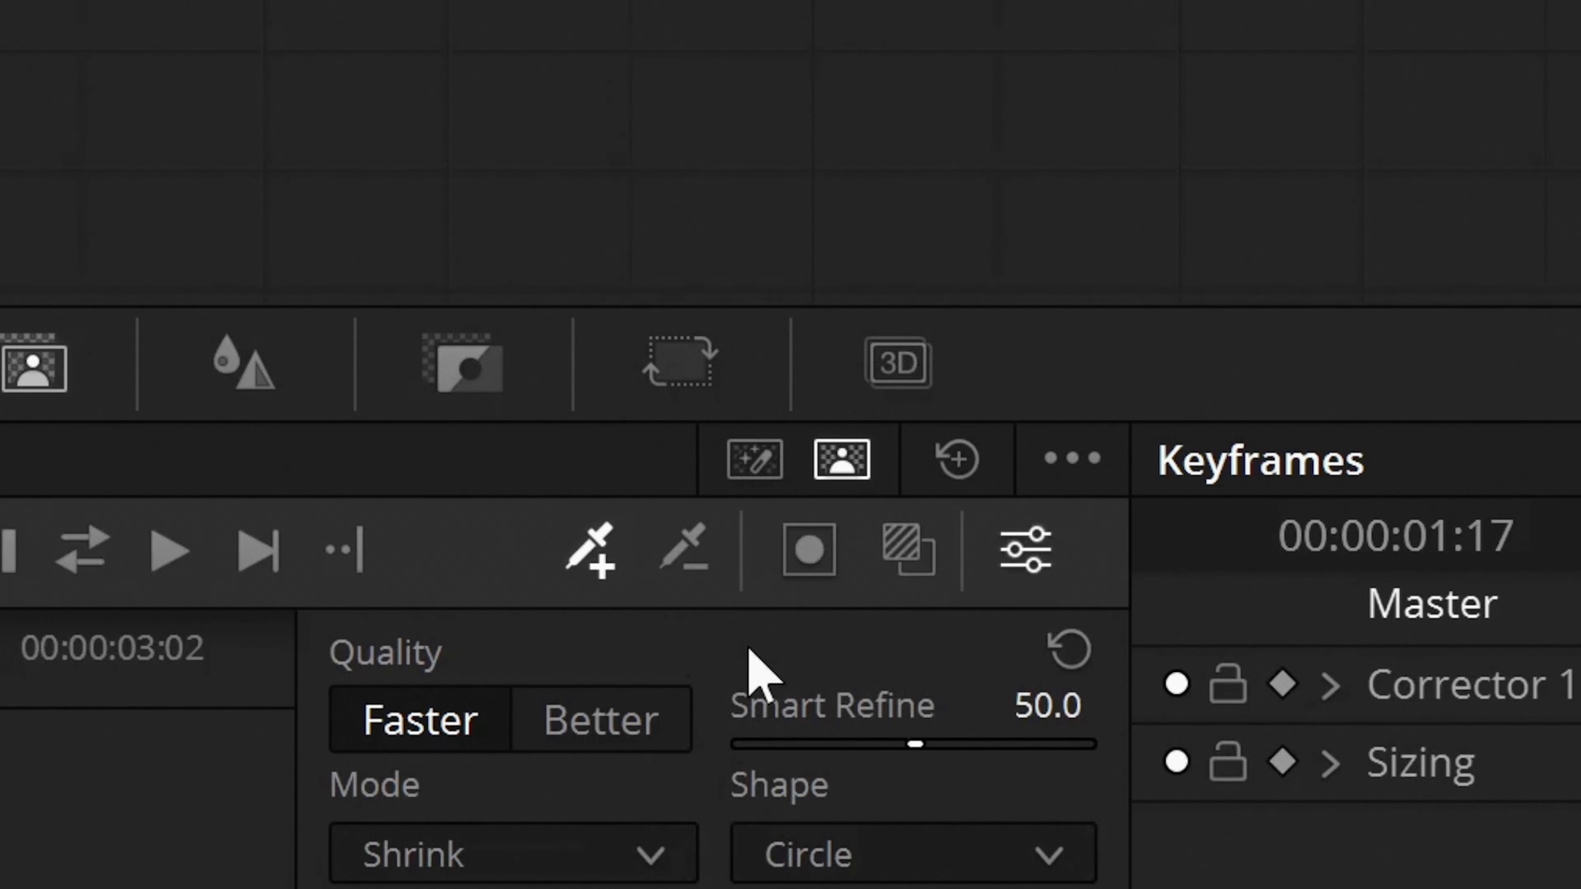
left_click(755, 464)
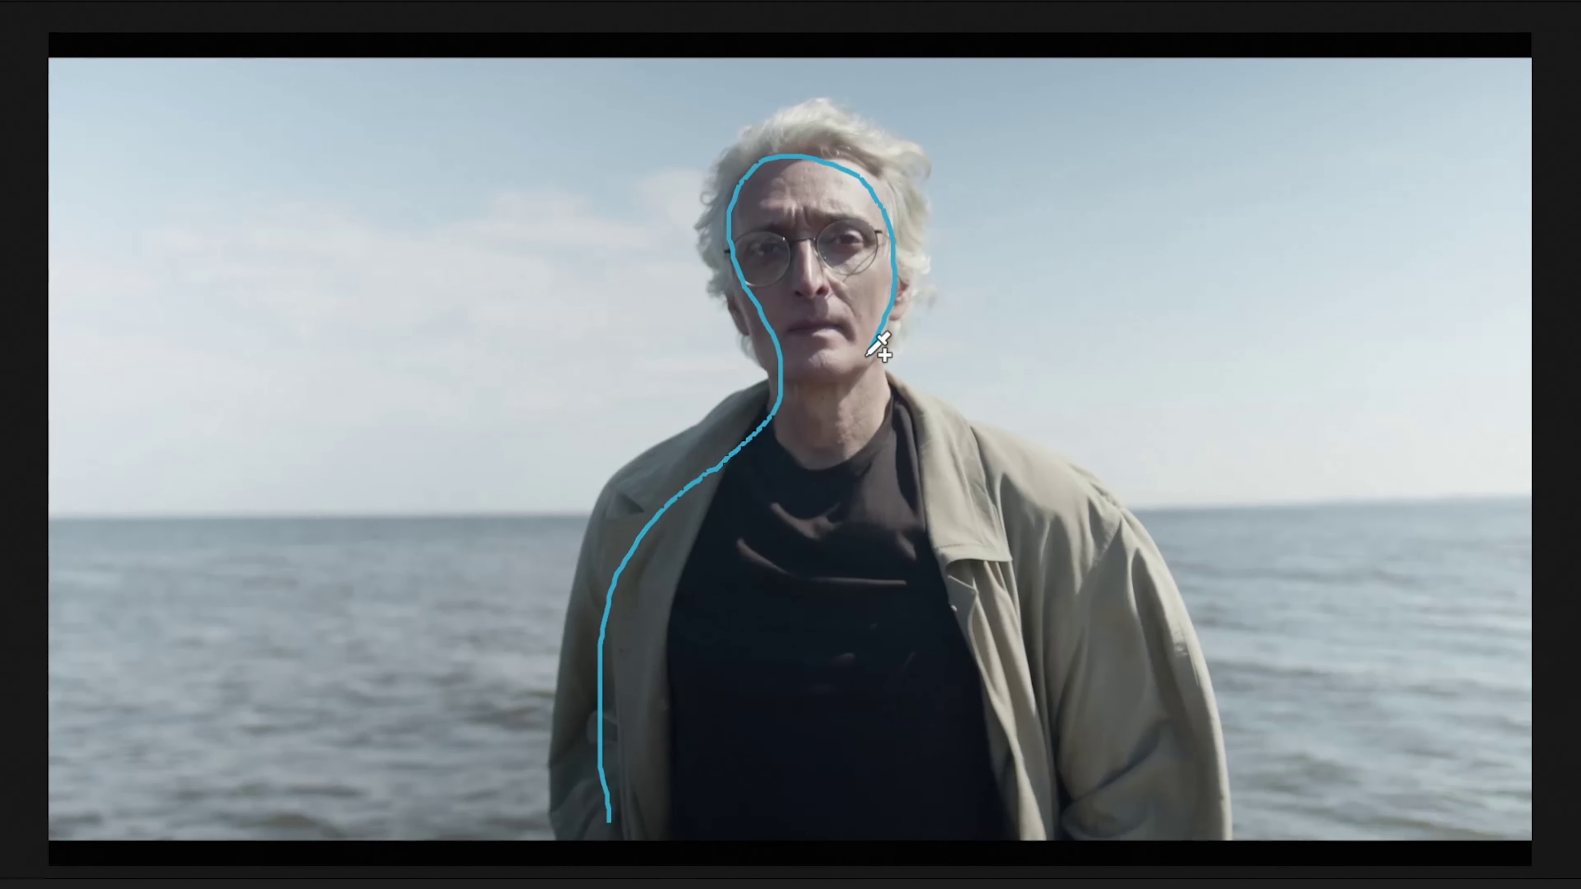
- Extend the mask stroke down the coat sleeve, along the coat bottom and chest, then choose Better quality
mouse_move(974, 435)
left_mouse_down()
mouse_move(1049, 518)
mouse_move(1145, 658)
left_mouse_up()
mouse_move(1096, 788)
left_mouse_down()
mouse_move(706, 752)
mouse_move(868, 565)
left_mouse_up()
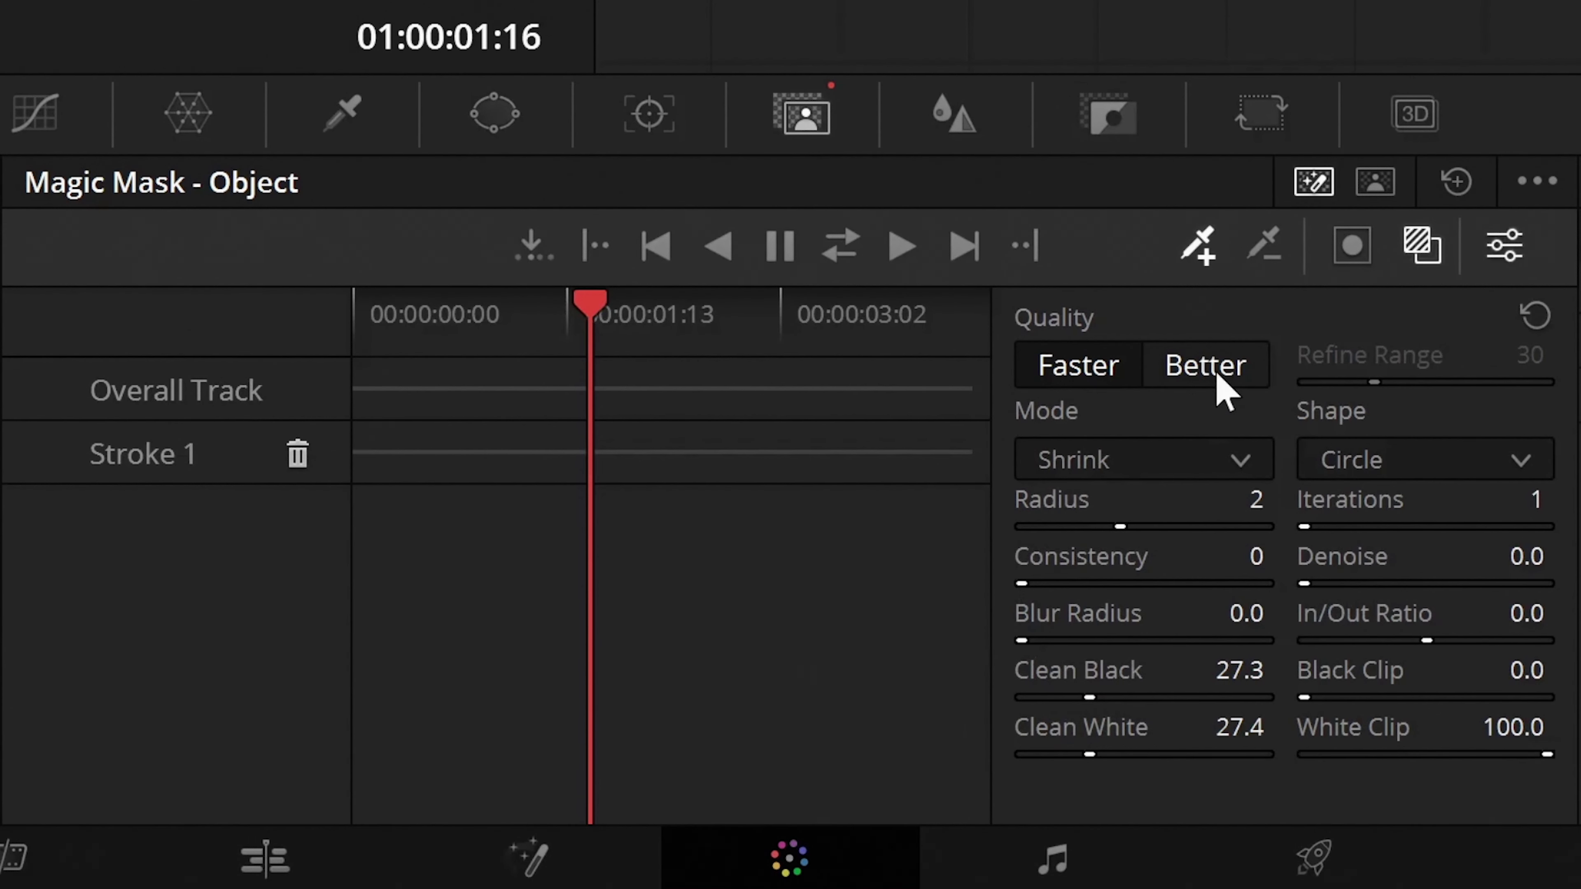
left_click(1217, 374)
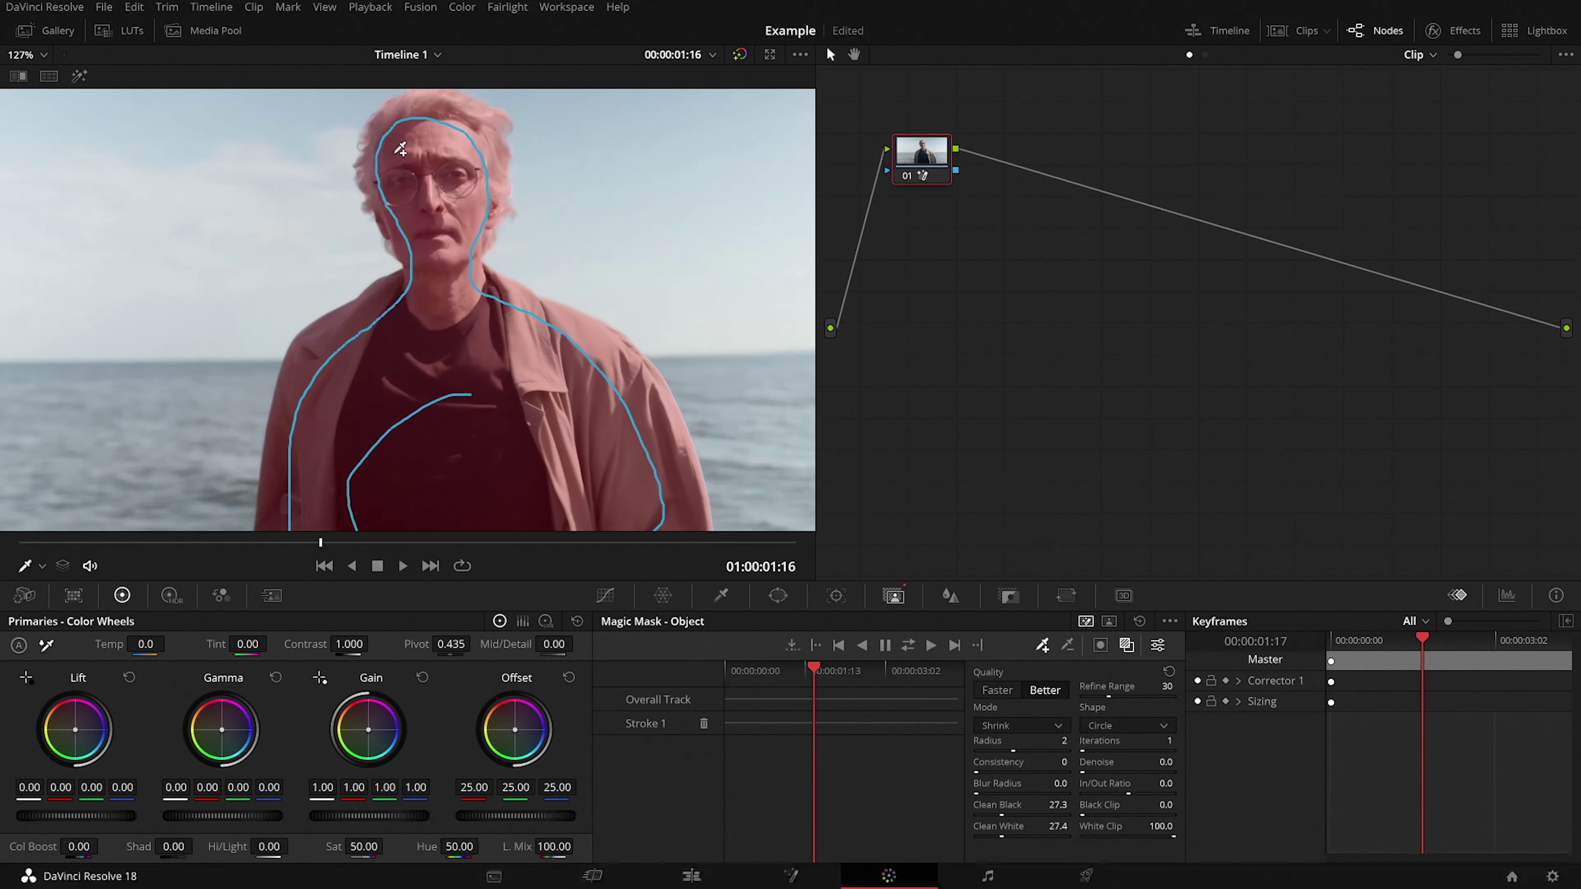
scroll(400, 148, "up", 5)
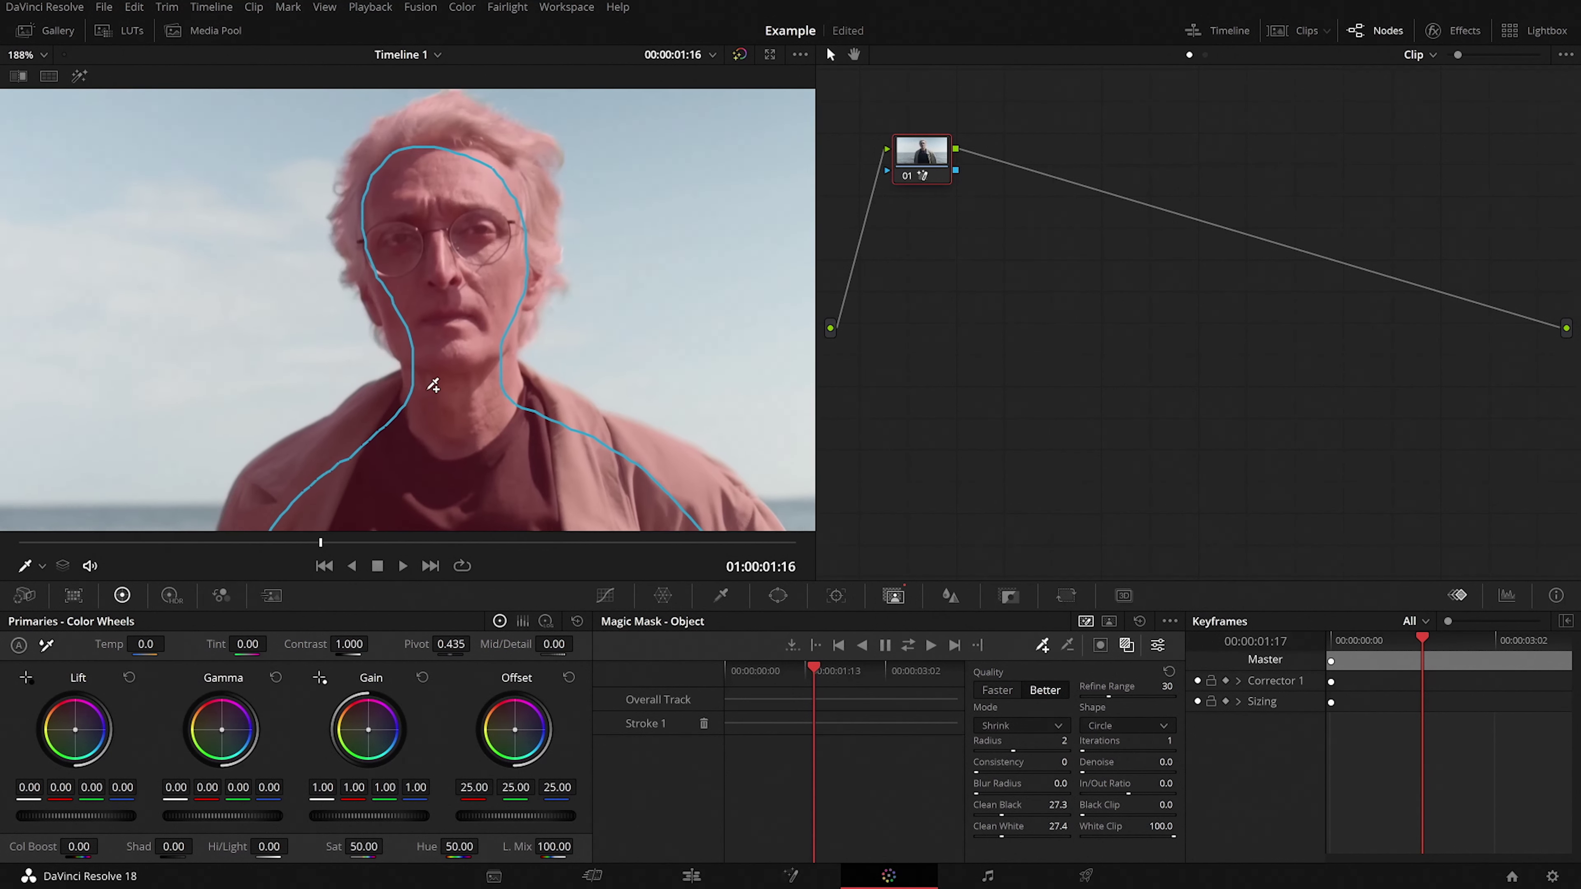
scroll(431, 430, "up", 3)
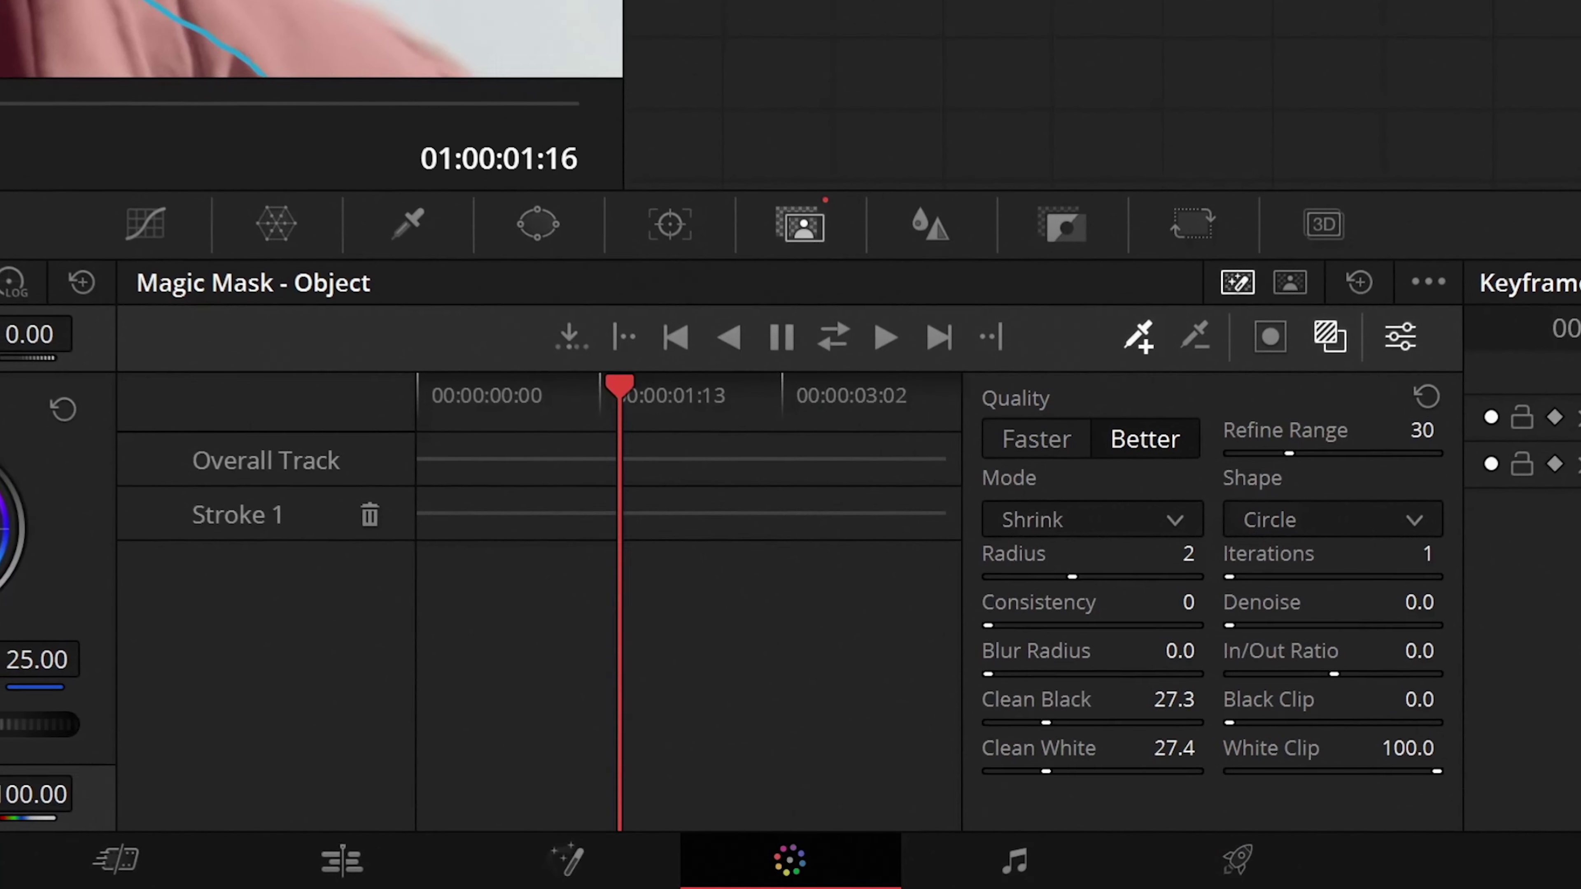
- Set Magic Mask quality to Faster and track the mask forward and reverse
left_click(997, 690)
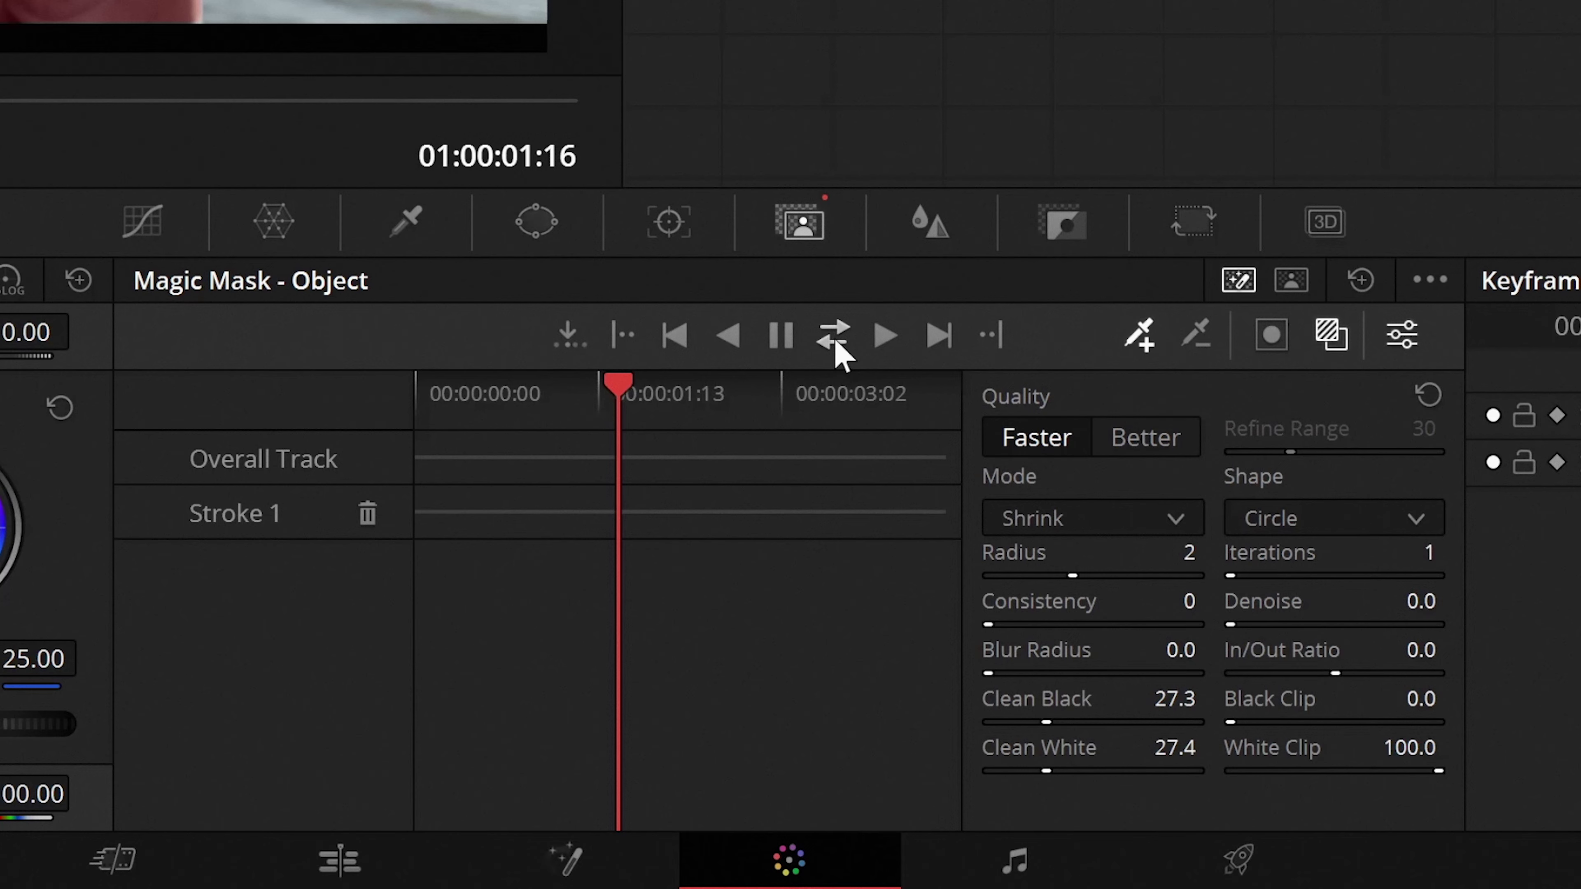
left_click(885, 335)
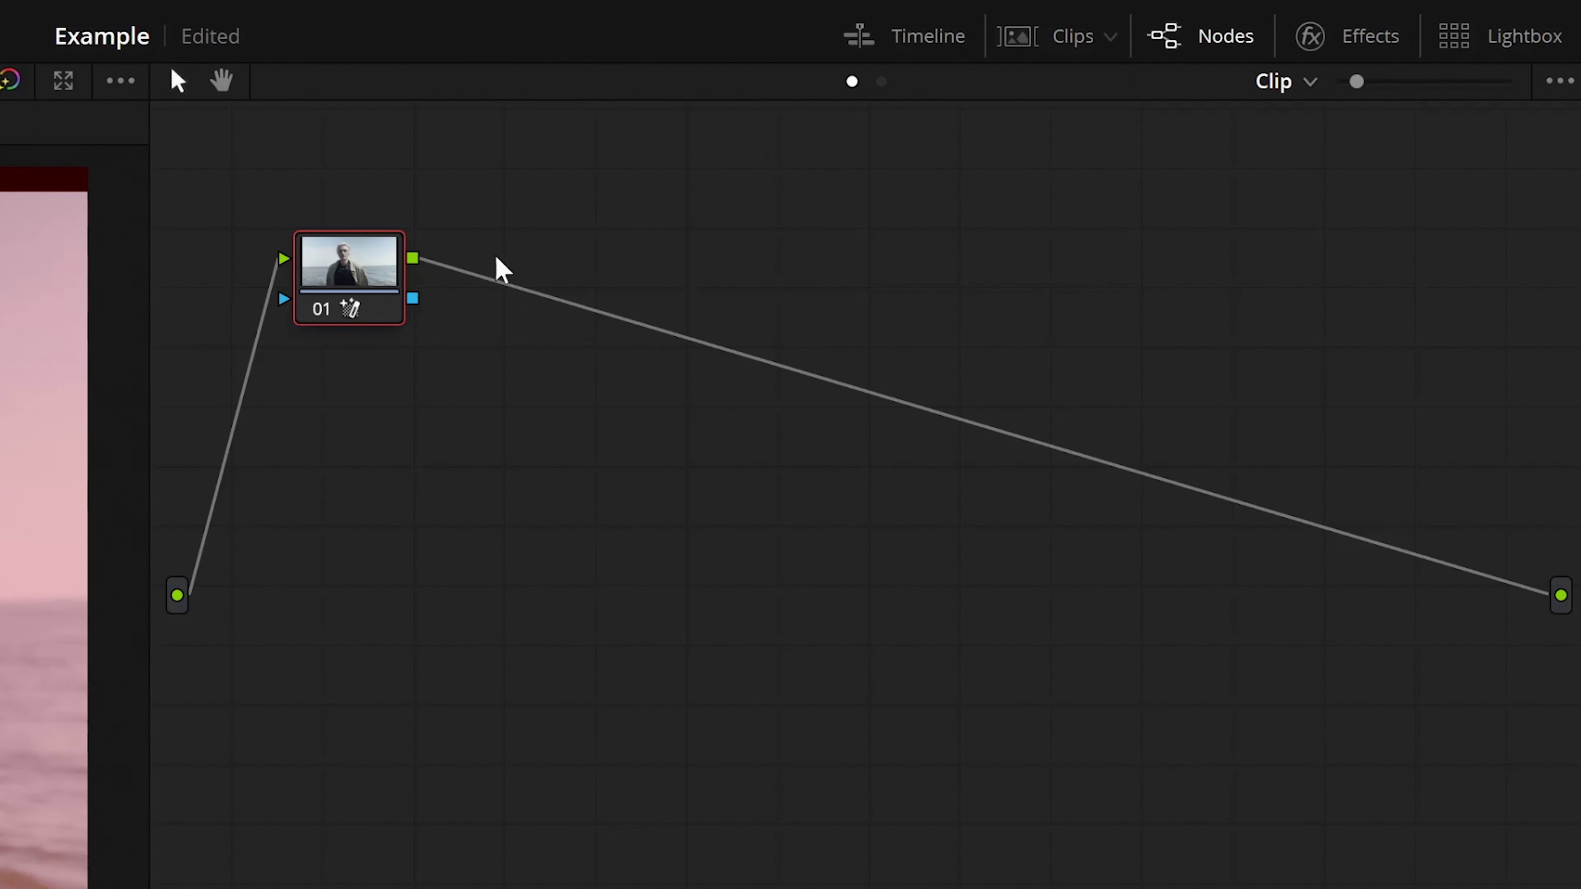
- Add an Alpha Output to the node graph and connect node 01's mask output to it
right_click(540, 447)
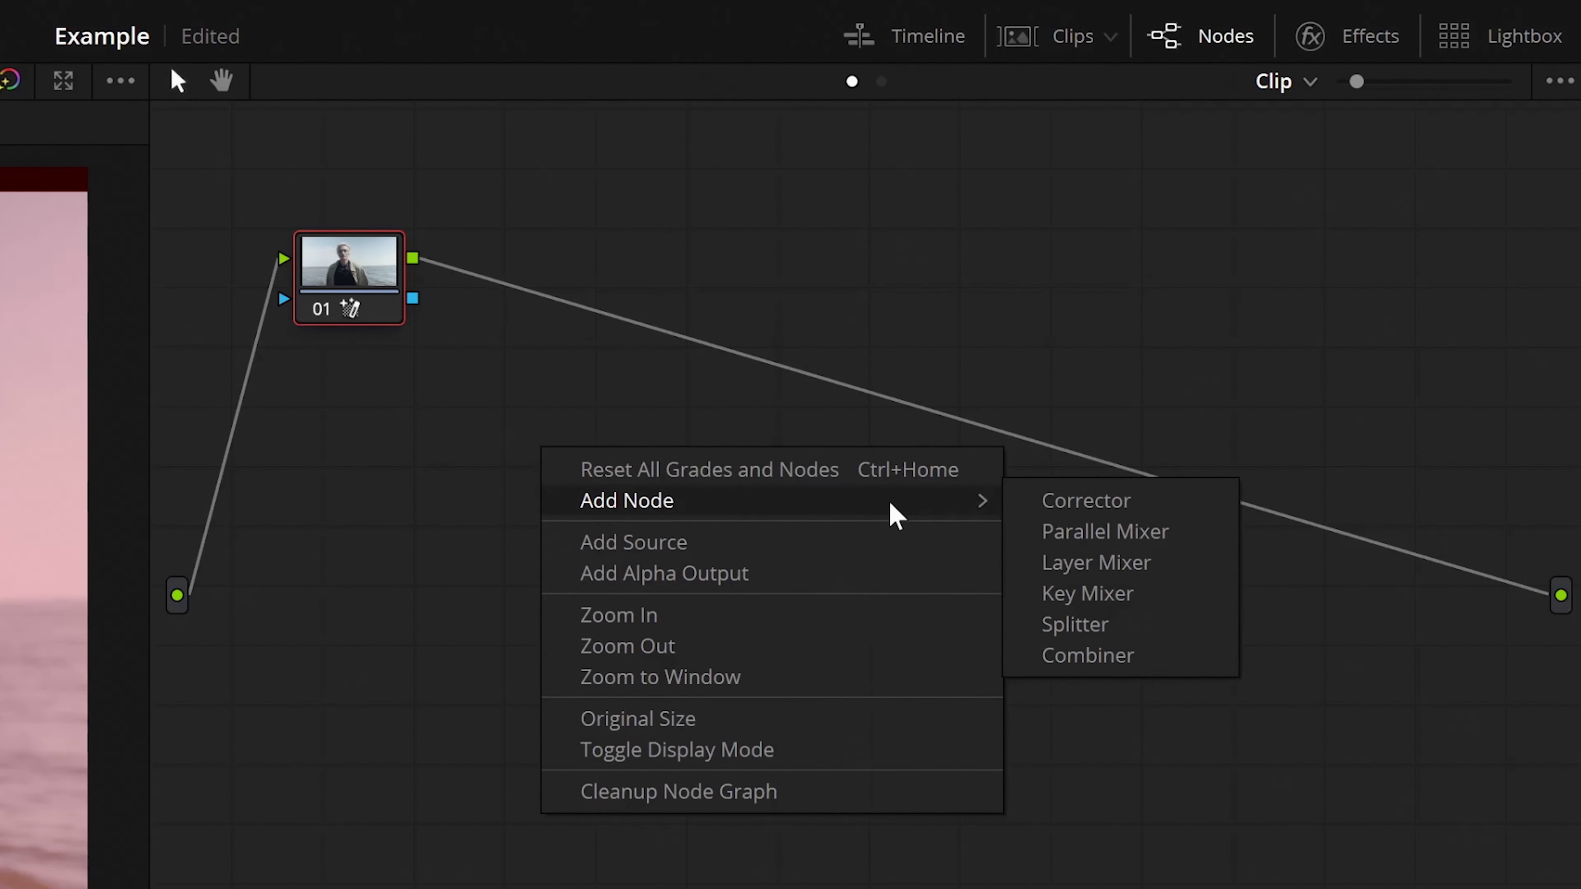
left_click(792, 588)
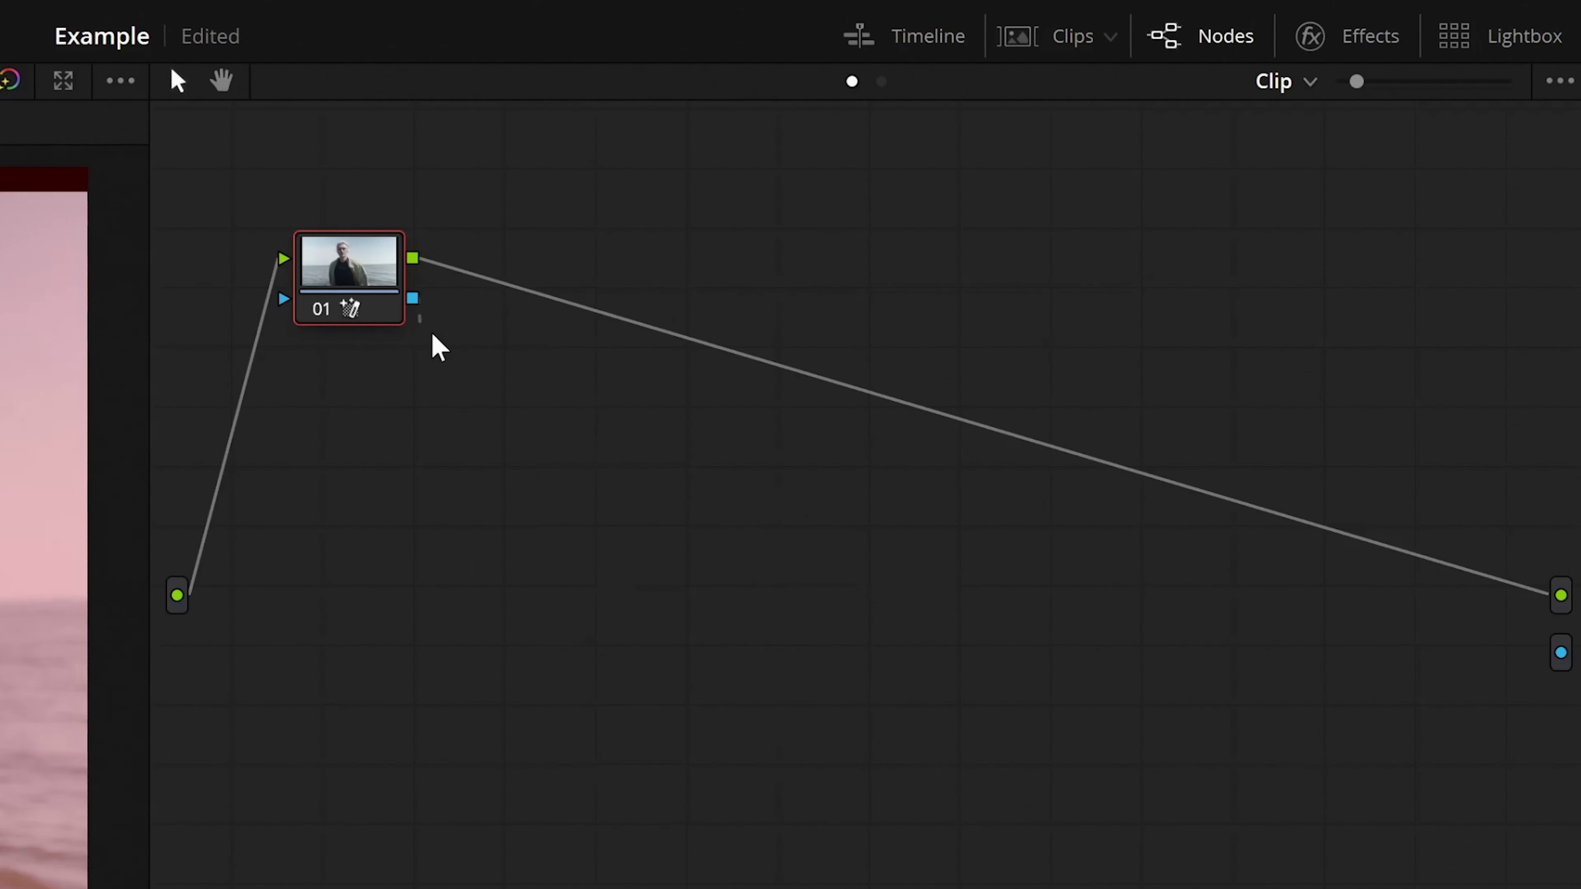
left_click_drag(785, 573, 1560, 663)
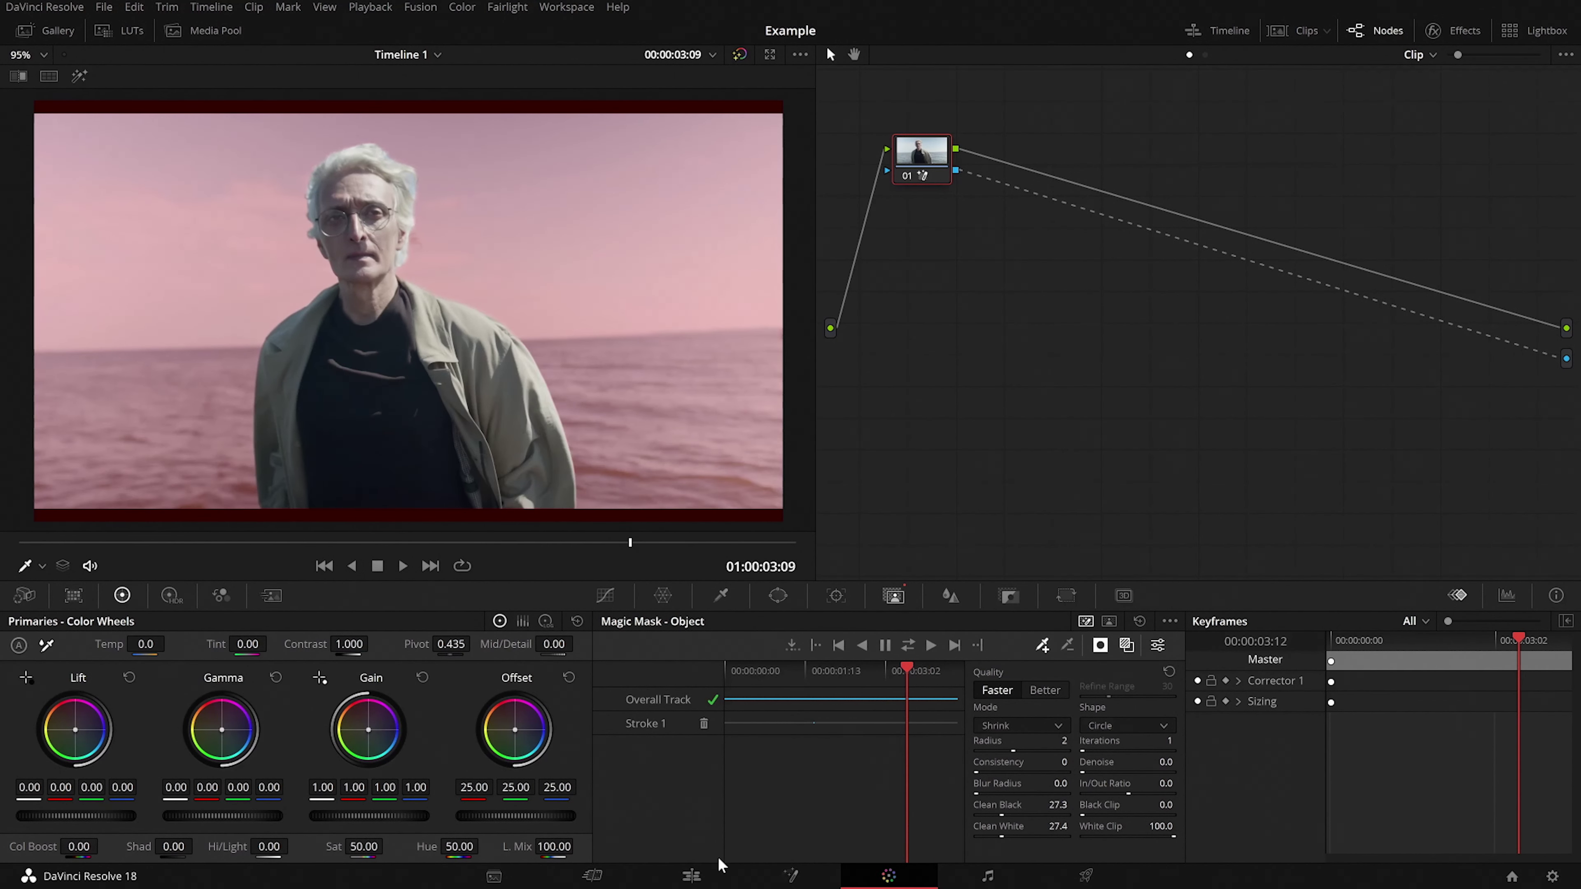
- Check the result on the Edit page, then invert the Magic Mask on the Color page
left_click(709, 873)
left_click(876, 883)
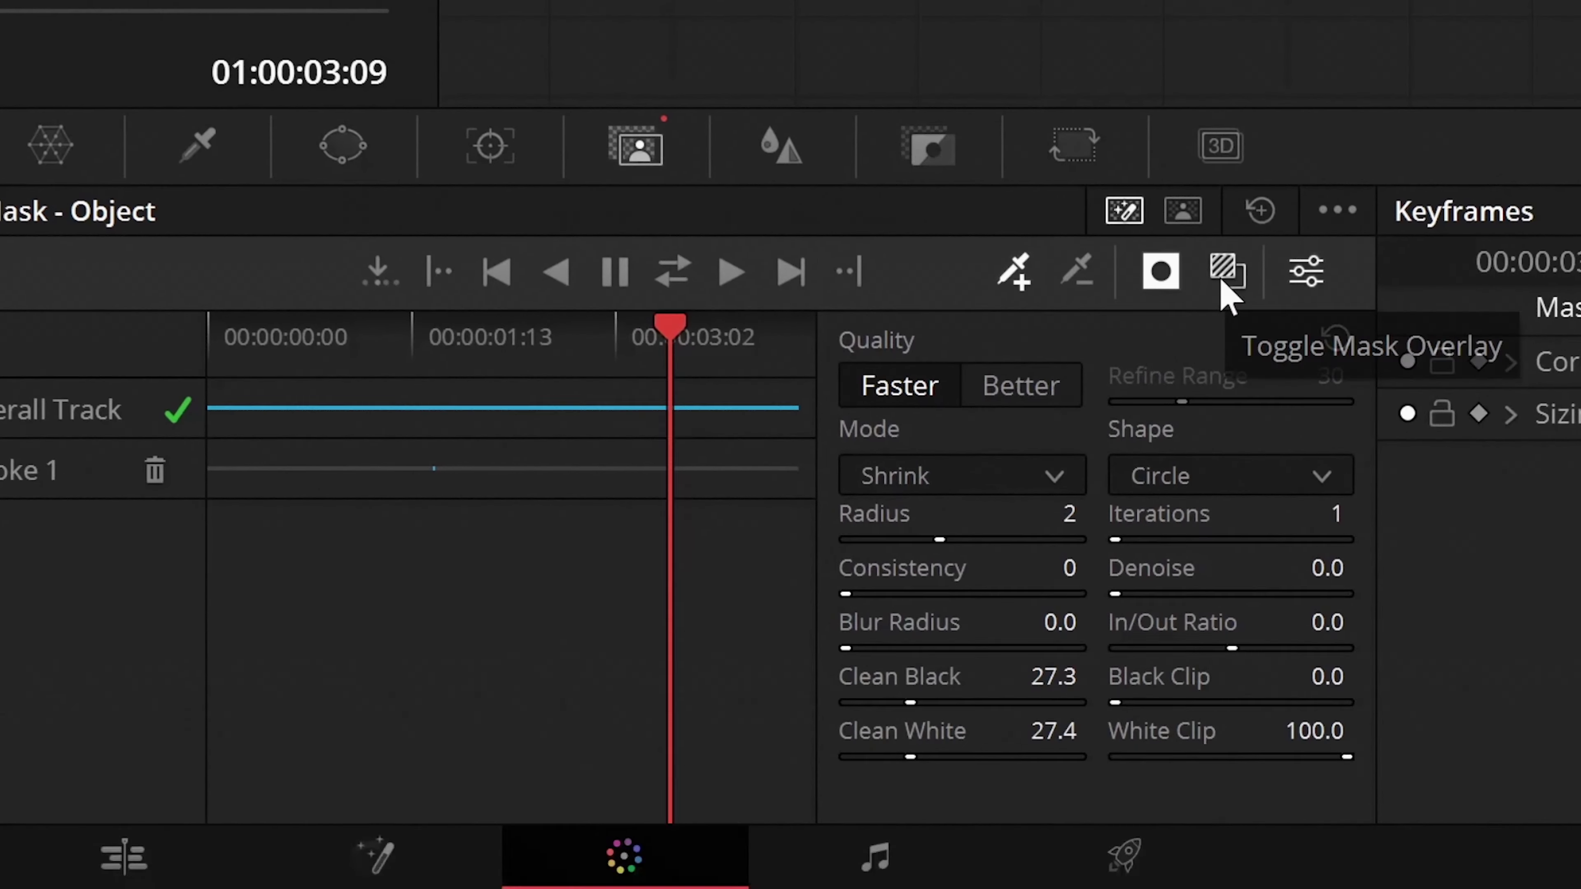
left_click(1162, 292)
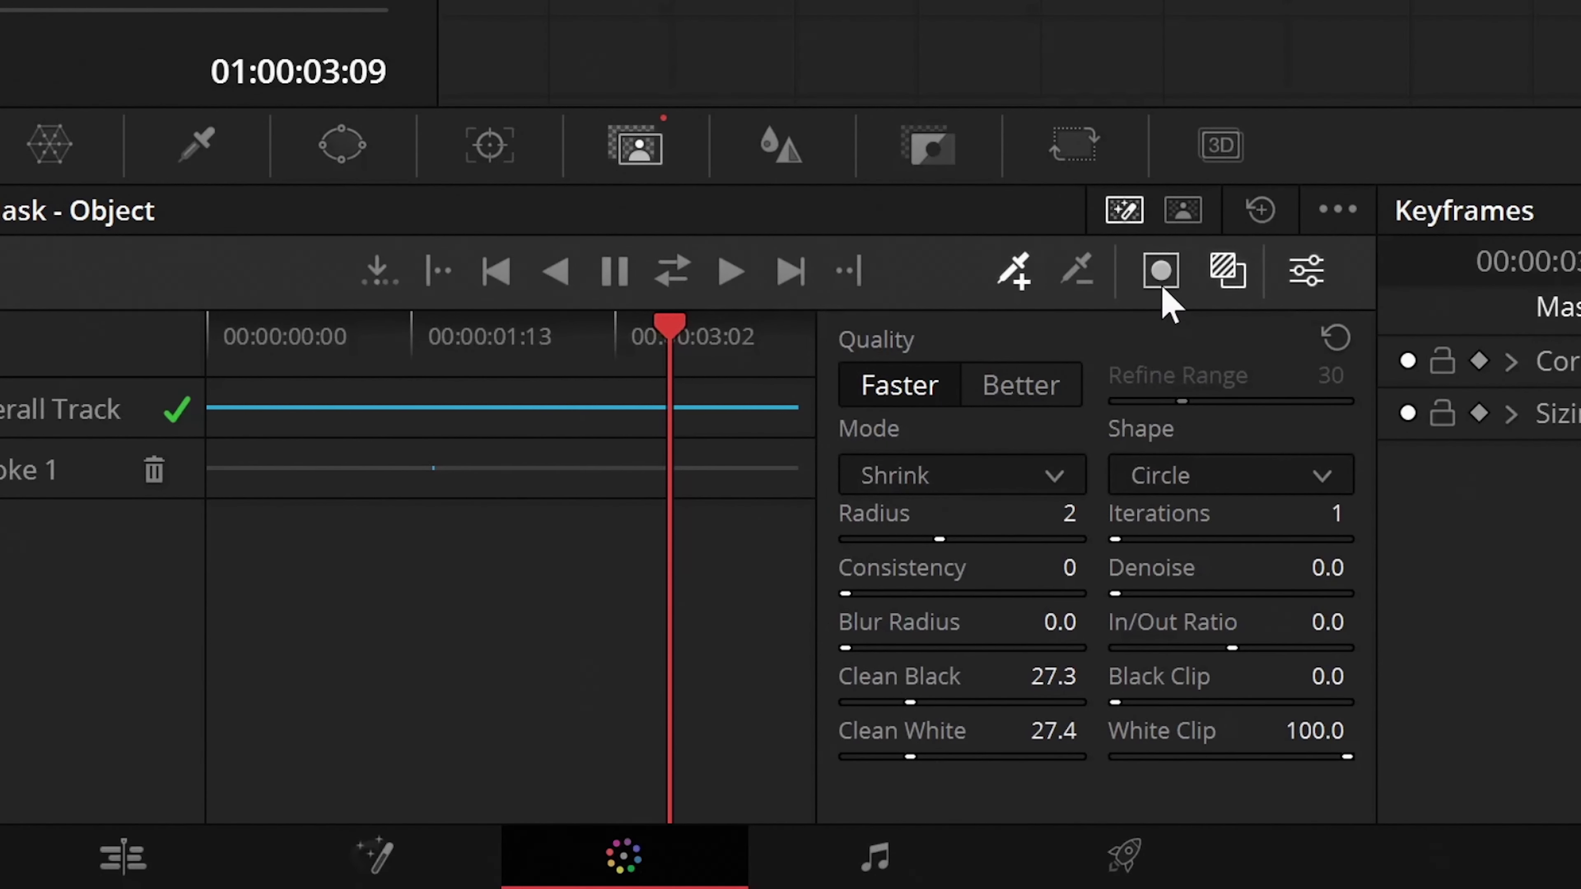